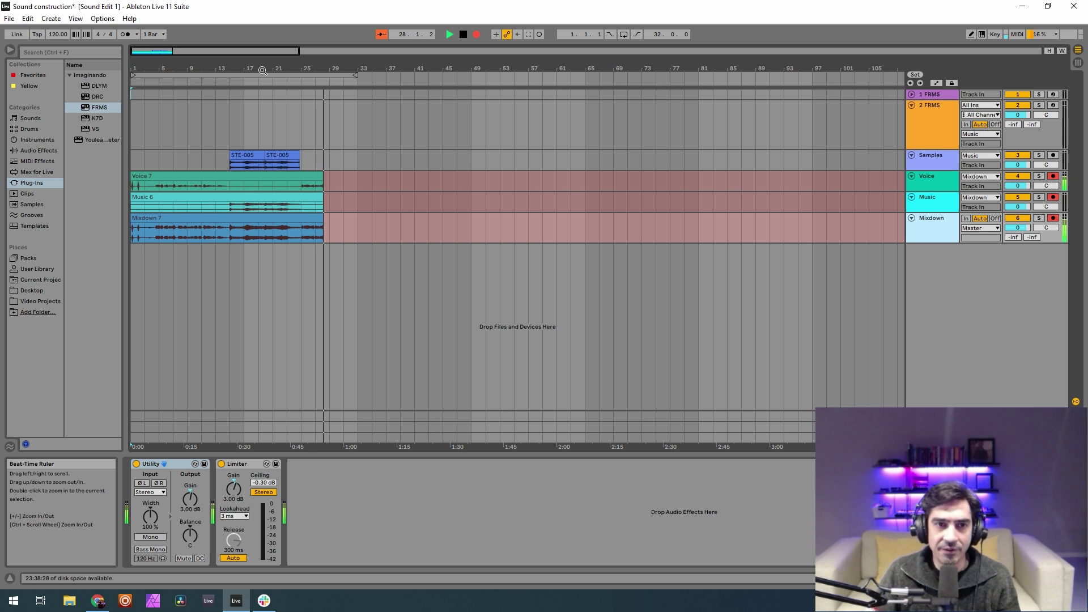
- Open the FRMS synth on track 2 FRMS and switch it to layer 4
left_click(947, 126)
left_click_drag(506, 93, 497, 76)
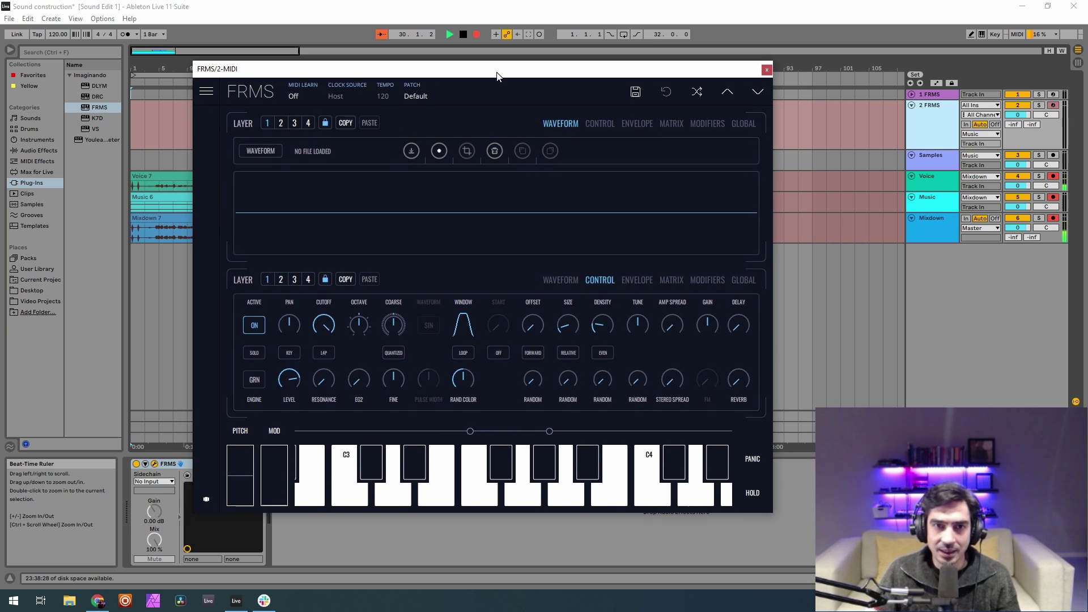
left_click(309, 122)
mouse_move(330, 68)
left_mouse_down()
mouse_move(350, 70)
mouse_move(338, 72)
left_mouse_up()
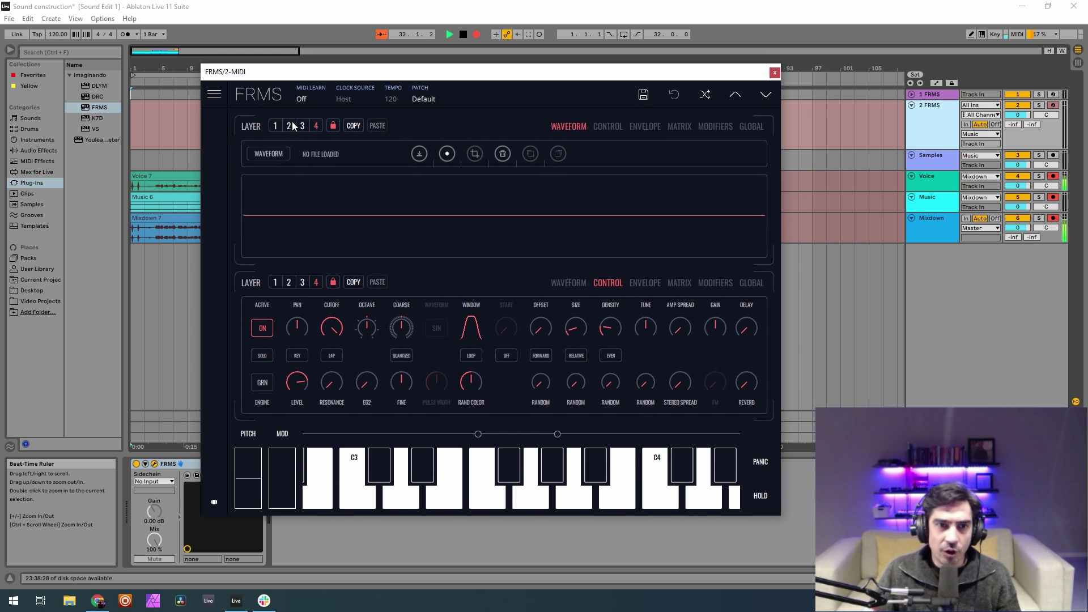
- Look over the synth's global settings page and return the upper section to the waveform view
left_click(739, 127)
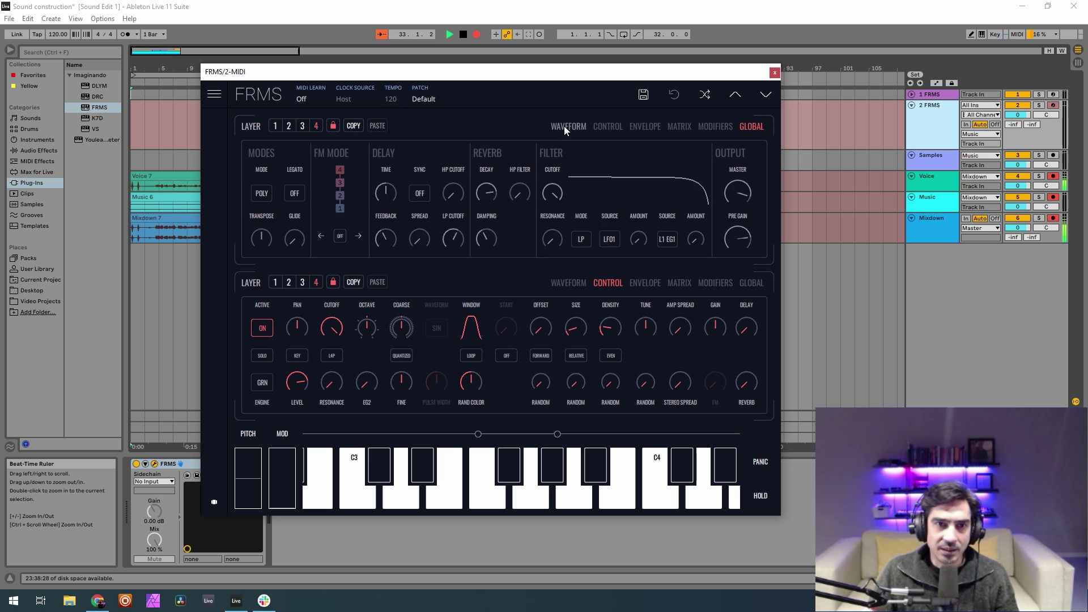
left_click(564, 126)
left_click(748, 130)
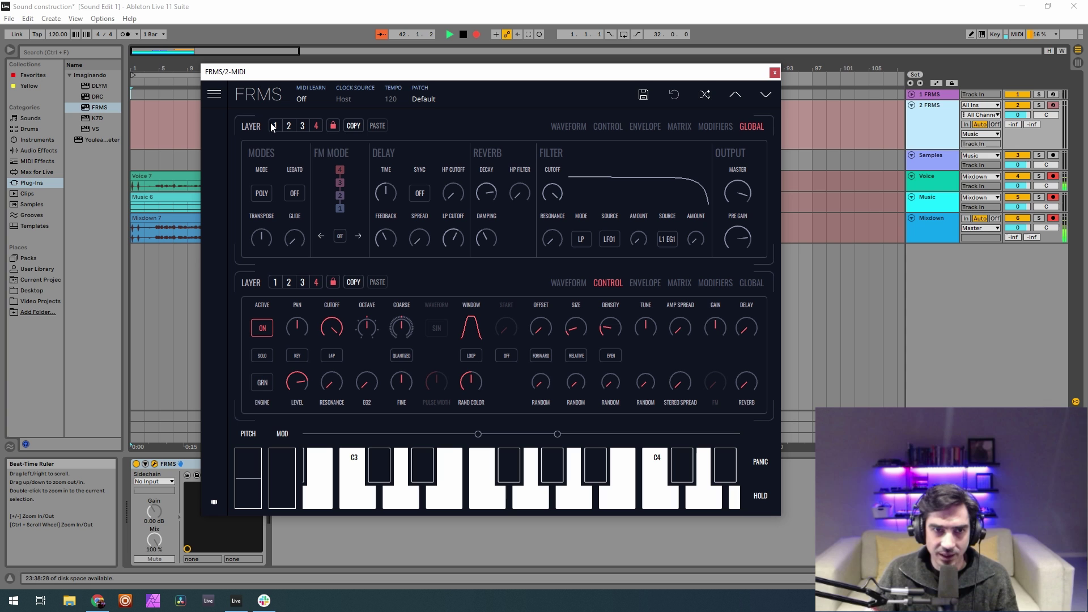
left_click(562, 124)
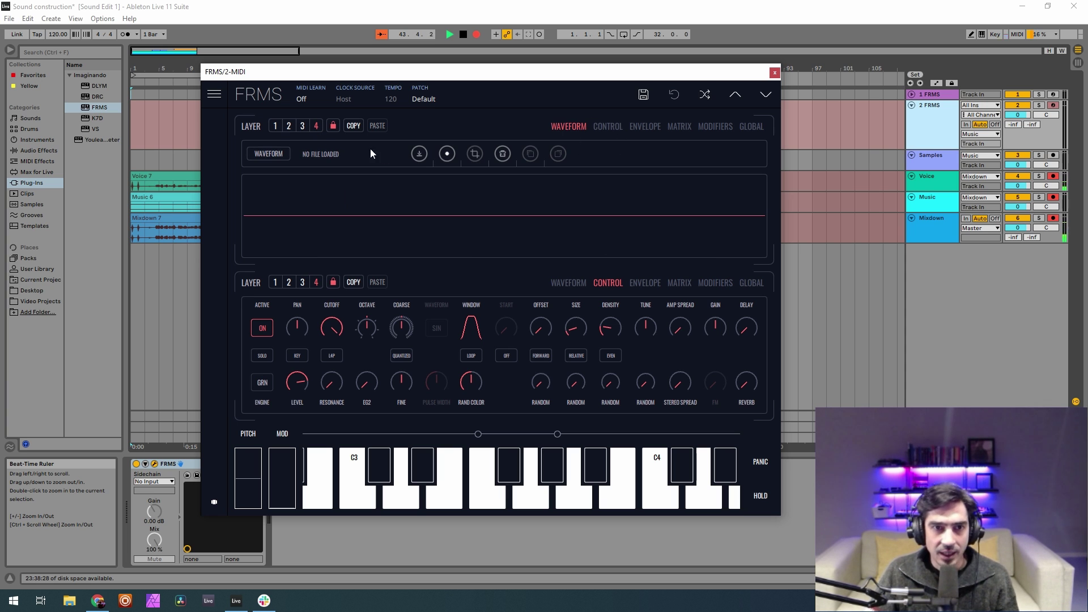
- Open the sample loader for layer 4 and browse drive D:/ to the Media folder of a project within FRMS Tutorials
left_click(420, 157)
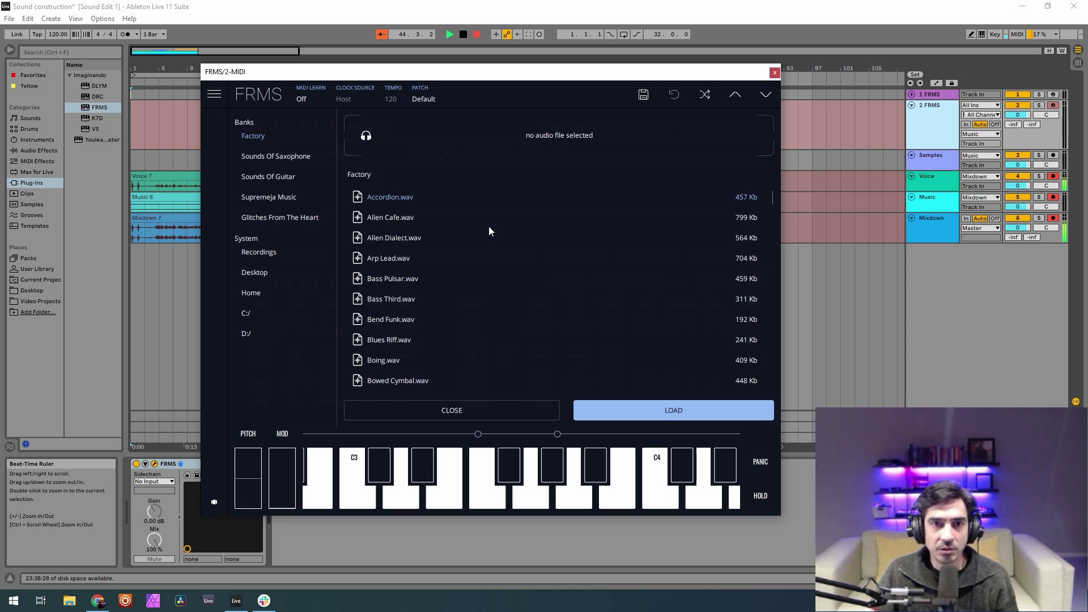
left_click(249, 334)
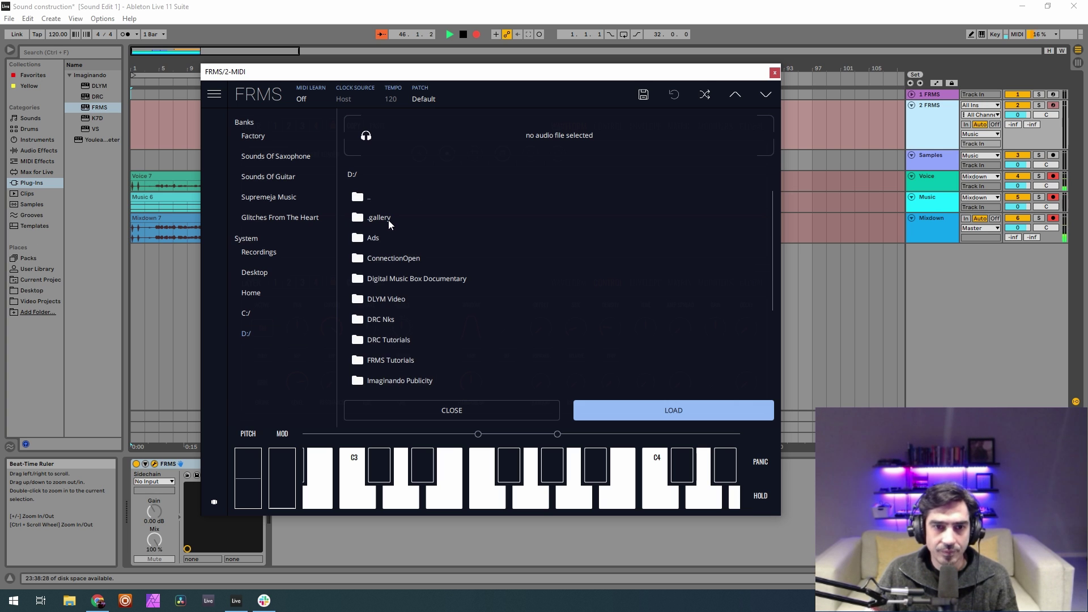
scroll(397, 255, "down", 5)
scroll(397, 239, "up", 5)
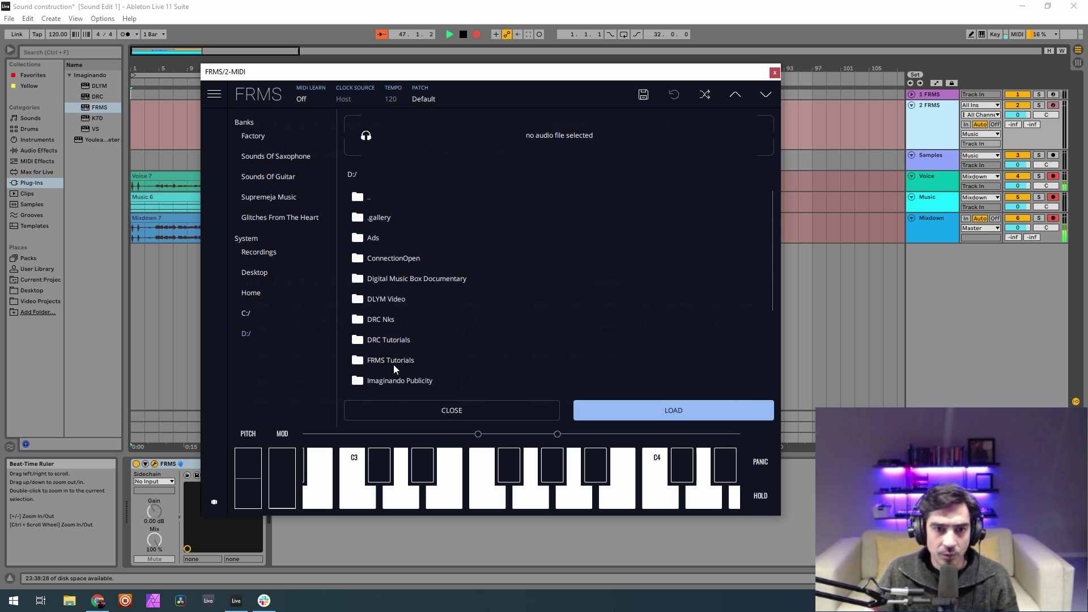
double_click(394, 366)
scroll(447, 277, "down", 5)
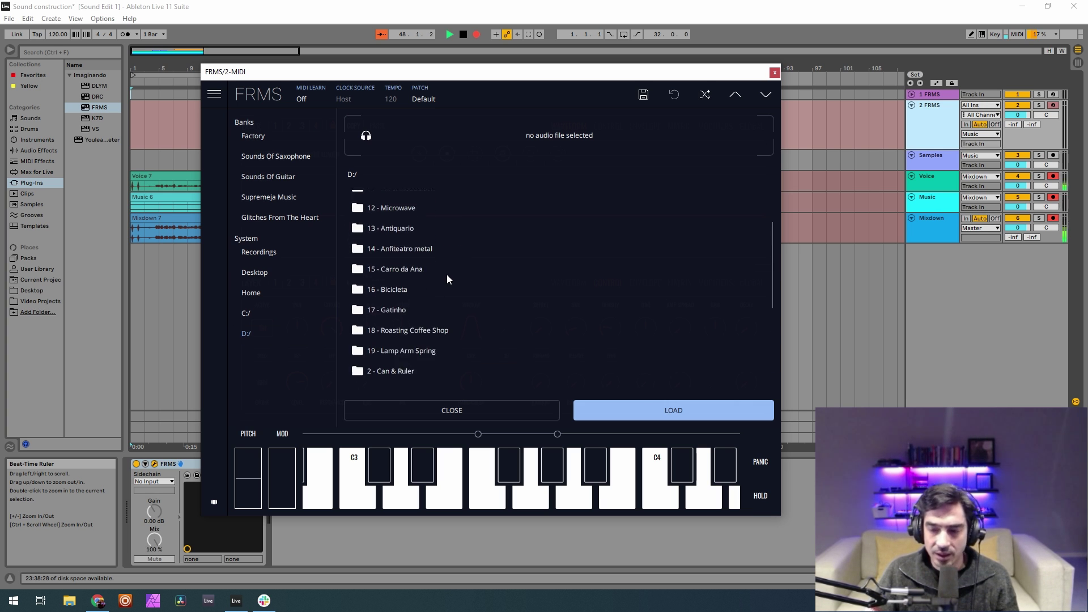
scroll(446, 278, "down", 2)
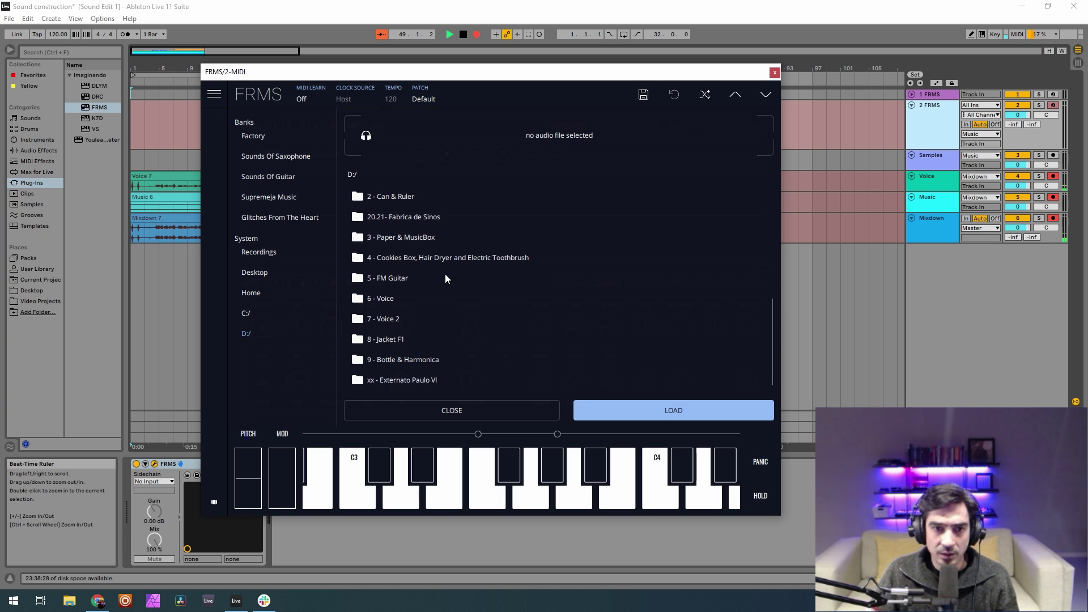
scroll(439, 278, "up", 2)
double_click(413, 290)
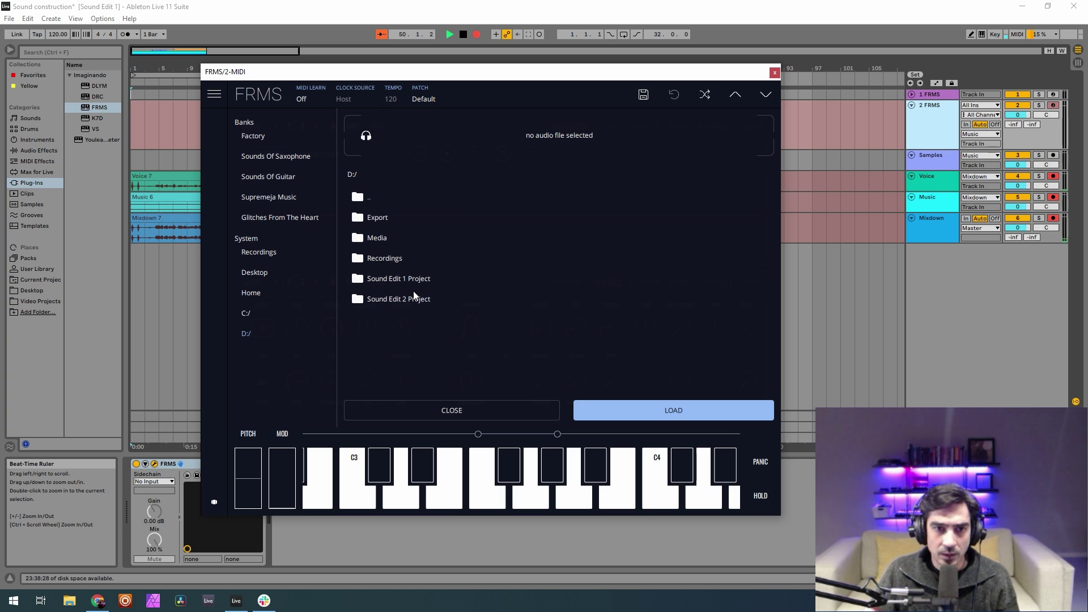
double_click(395, 238)
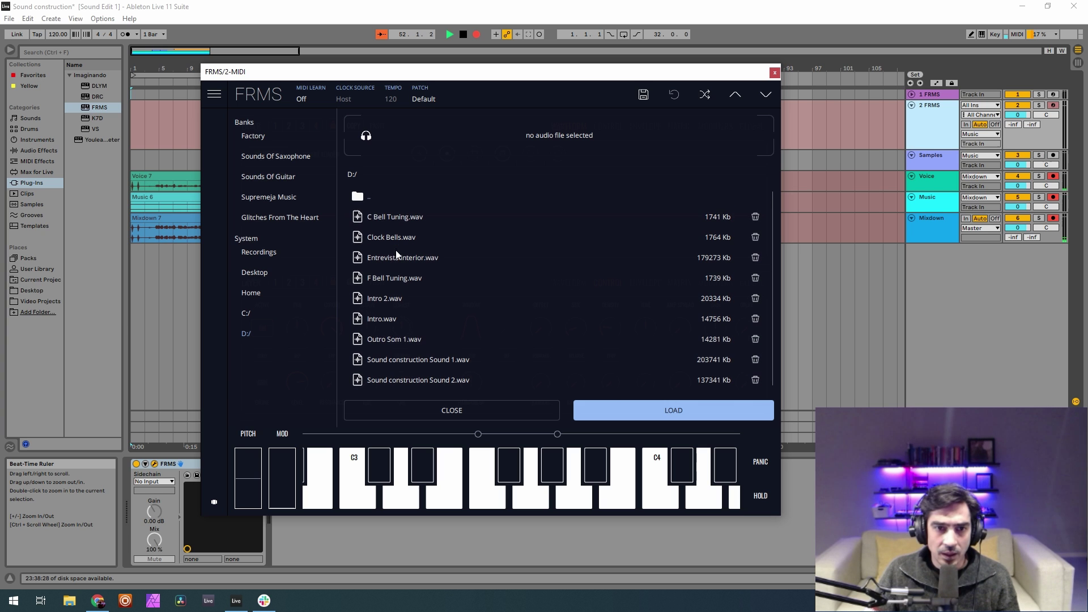
- Preview C Bell Tuning.wav and load it into layer 4
left_click(404, 215)
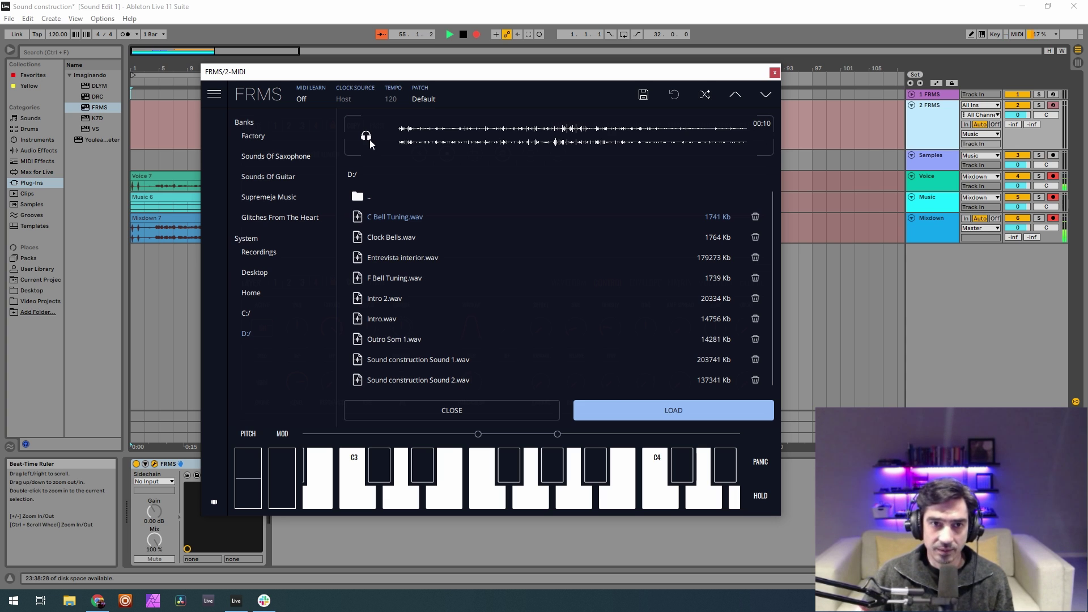
left_click(392, 217)
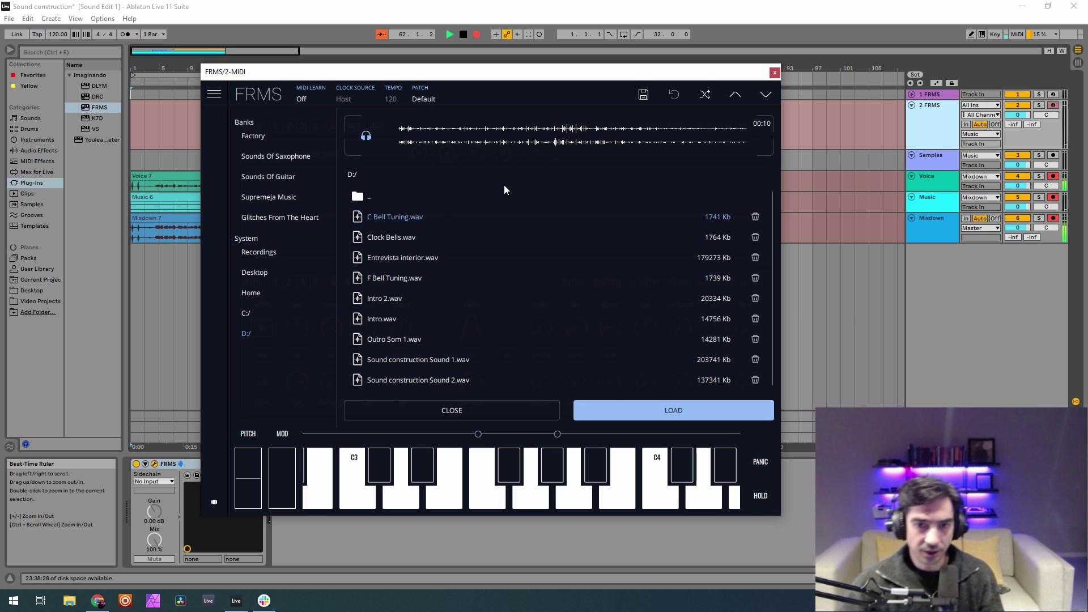
left_click(646, 406)
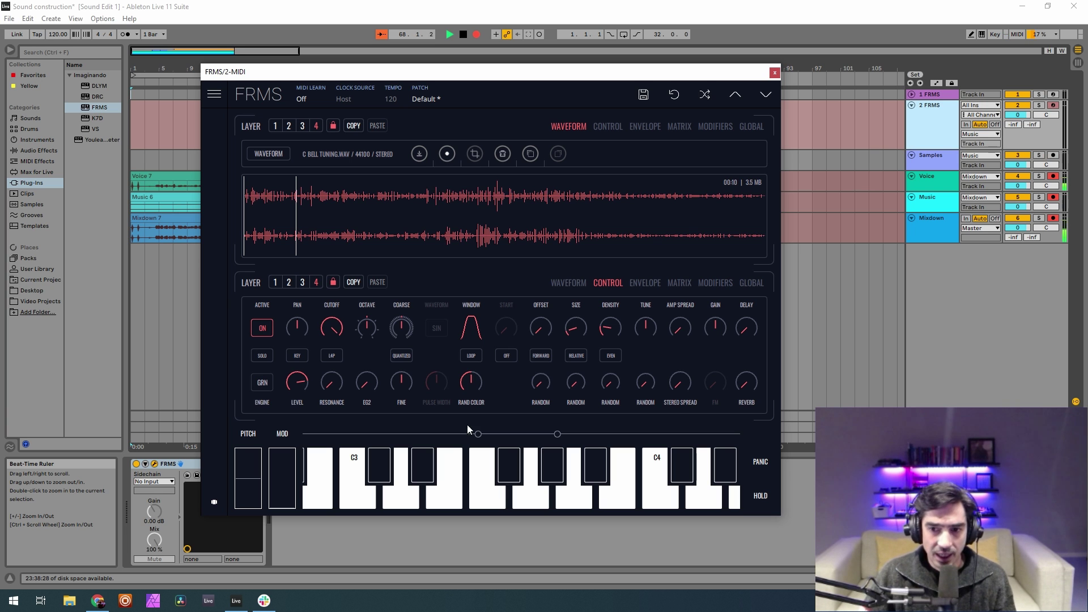
- Pan layer 4 to about 0.67 R and set its level to about 0.797
mouse_move(297, 331)
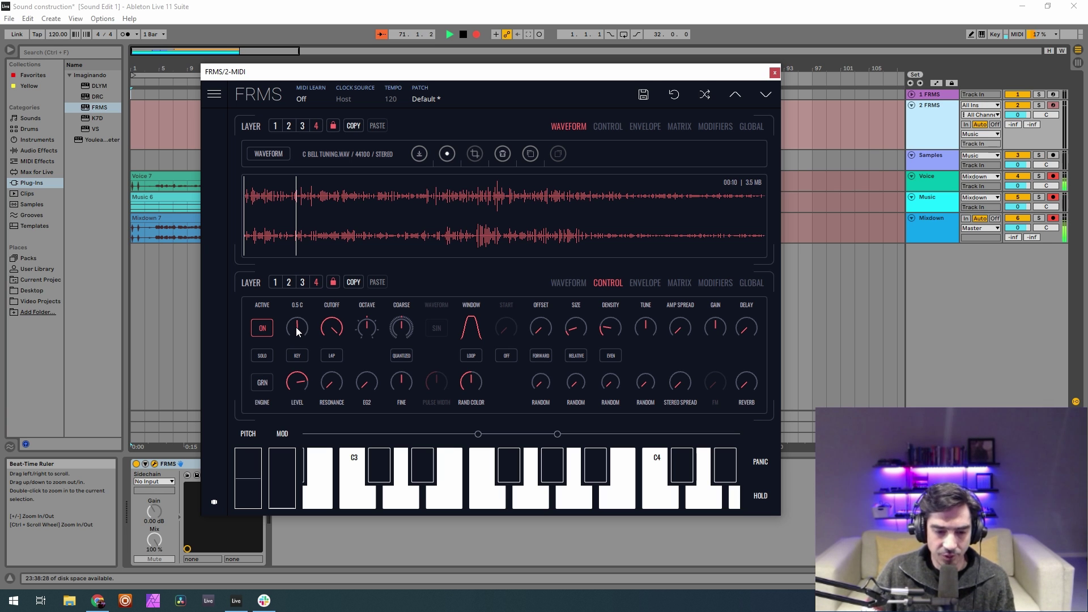
left_click_drag(298, 332, 333, 320)
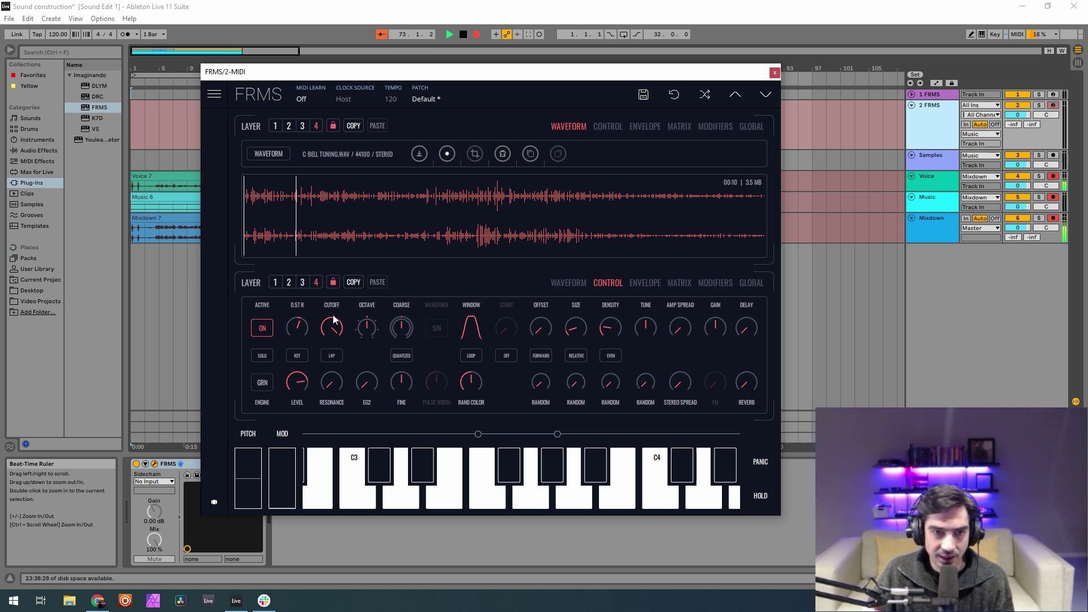
left_click_drag(352, 307, 367, 301)
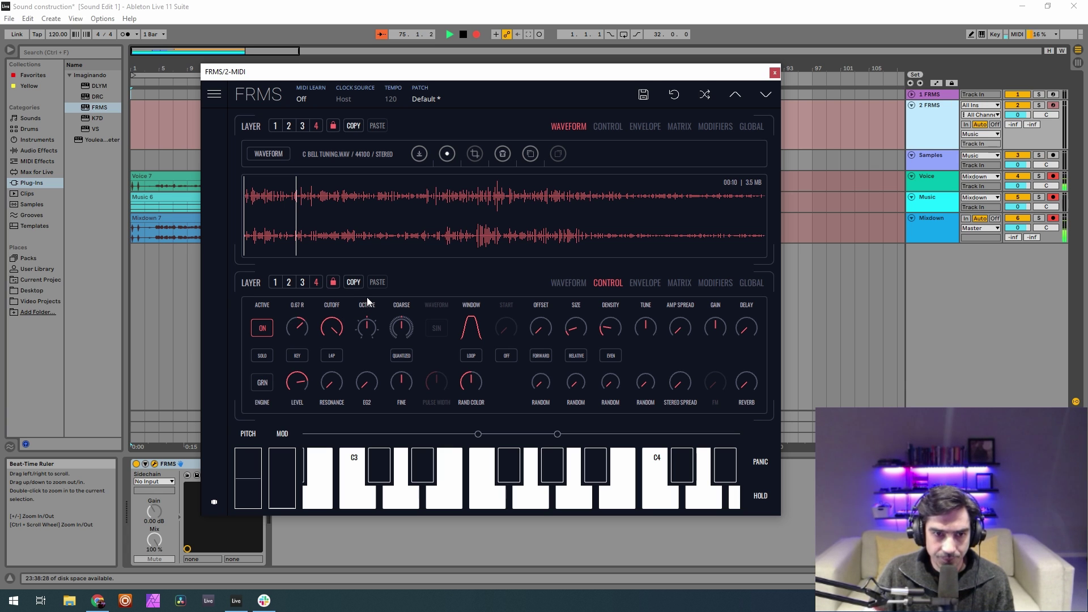
left_click_drag(298, 325, 301, 326)
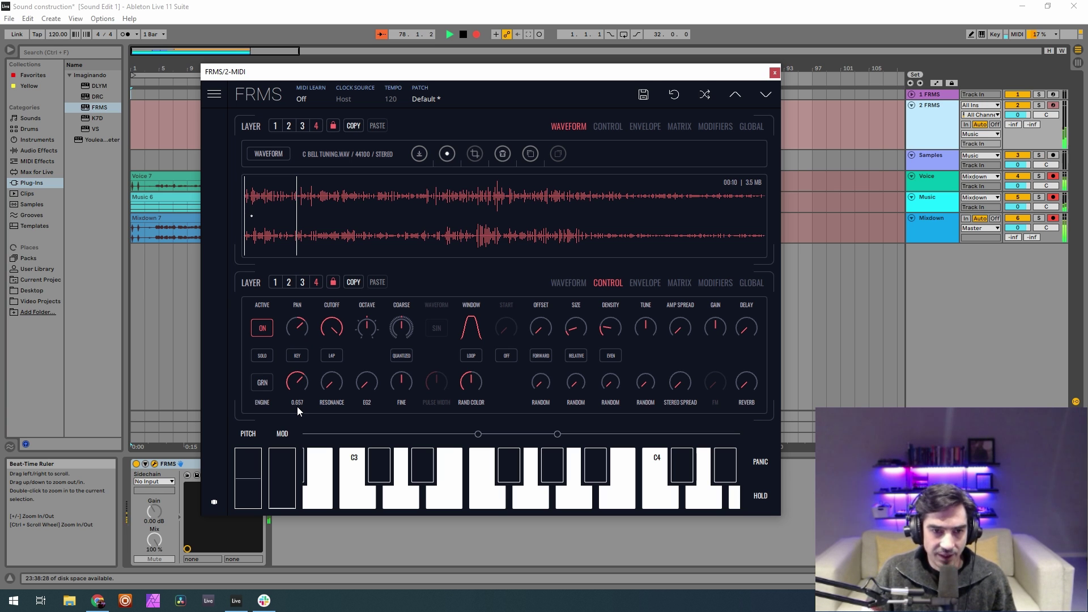
left_click_drag(296, 407, 355, 382)
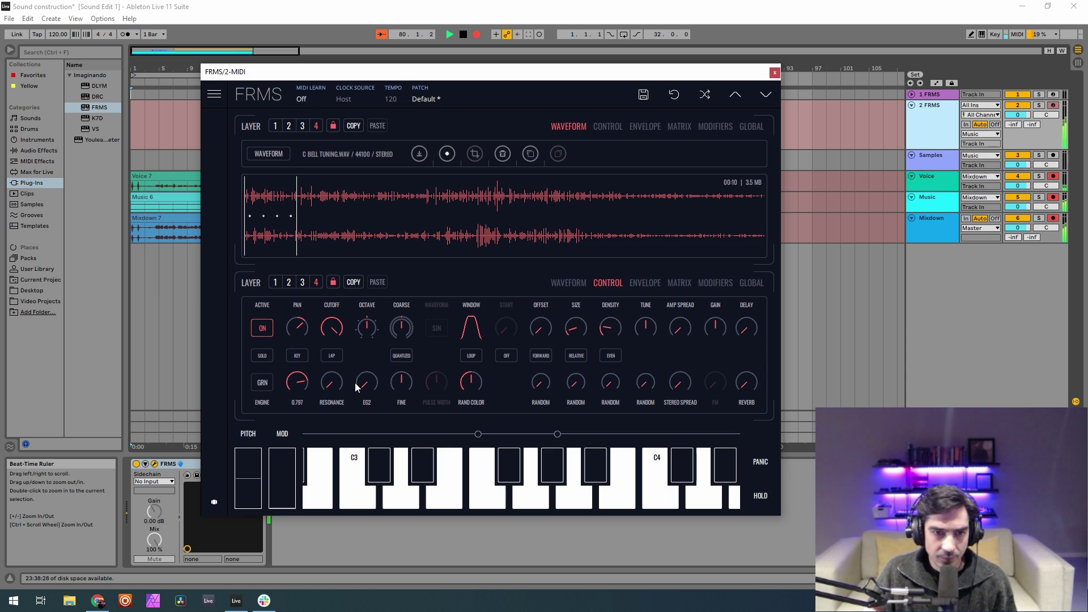
- Lower layer 4's filter cutoff slightly and drop its octave
left_click(326, 329)
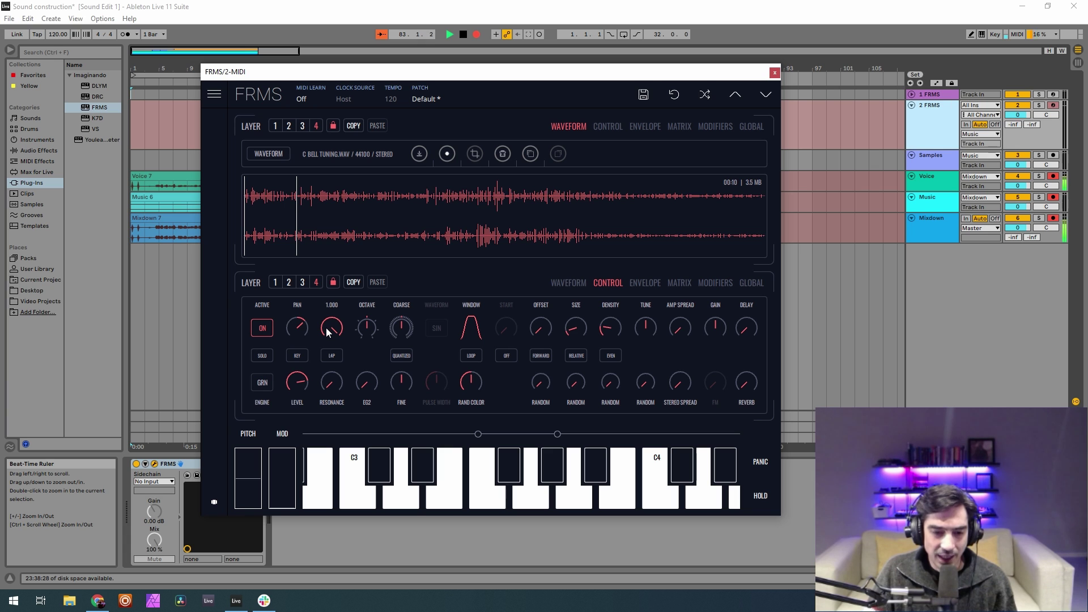
left_click_drag(326, 329, 366, 348)
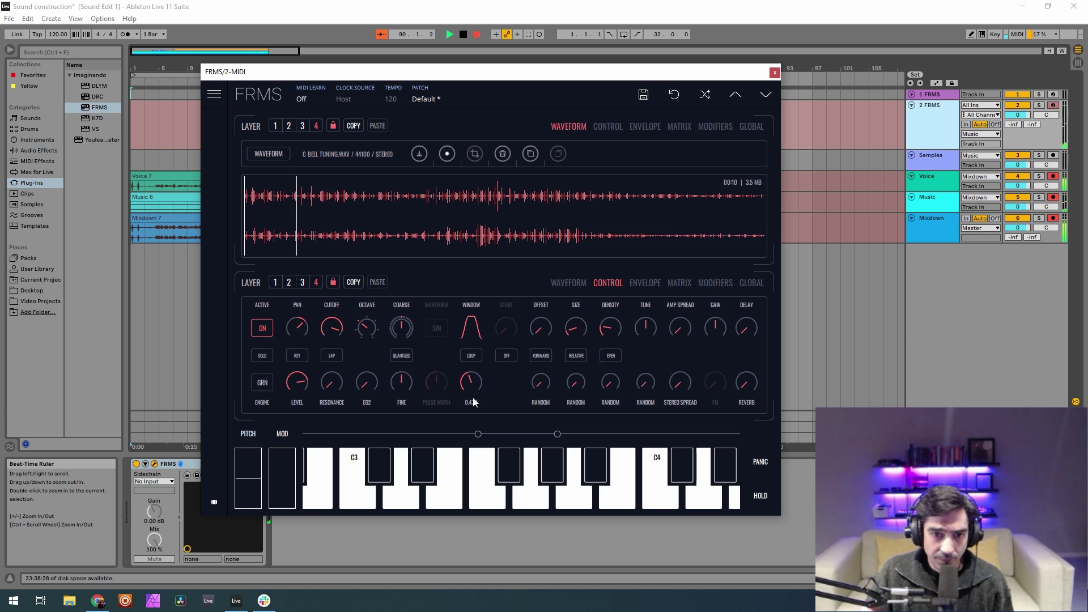
- Set layer 4's Rand Color to about 0.200 and reshape the grain window to a wider, nearly square form
mouse_move(478, 380)
left_mouse_down()
mouse_move(478, 416)
mouse_move(469, 395)
left_mouse_up()
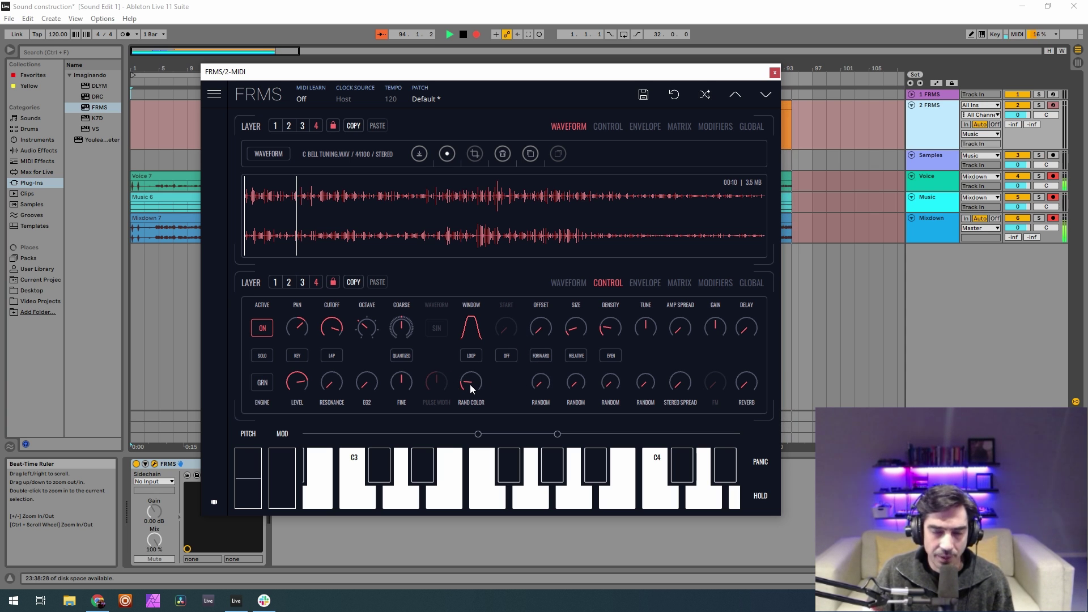
left_click_drag(470, 384, 474, 383)
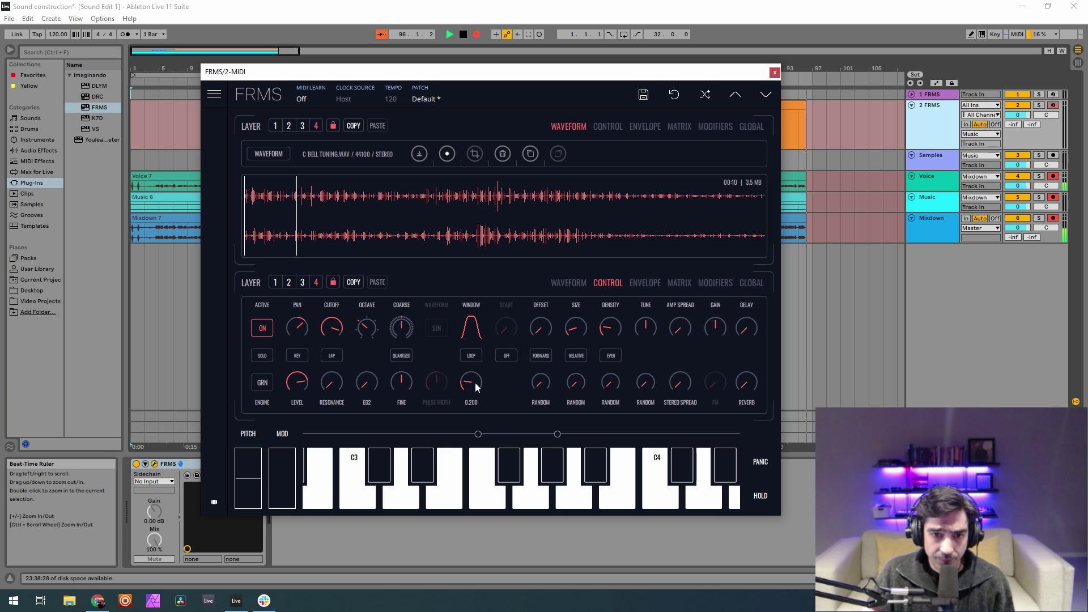
left_click_drag(476, 328, 520, 116)
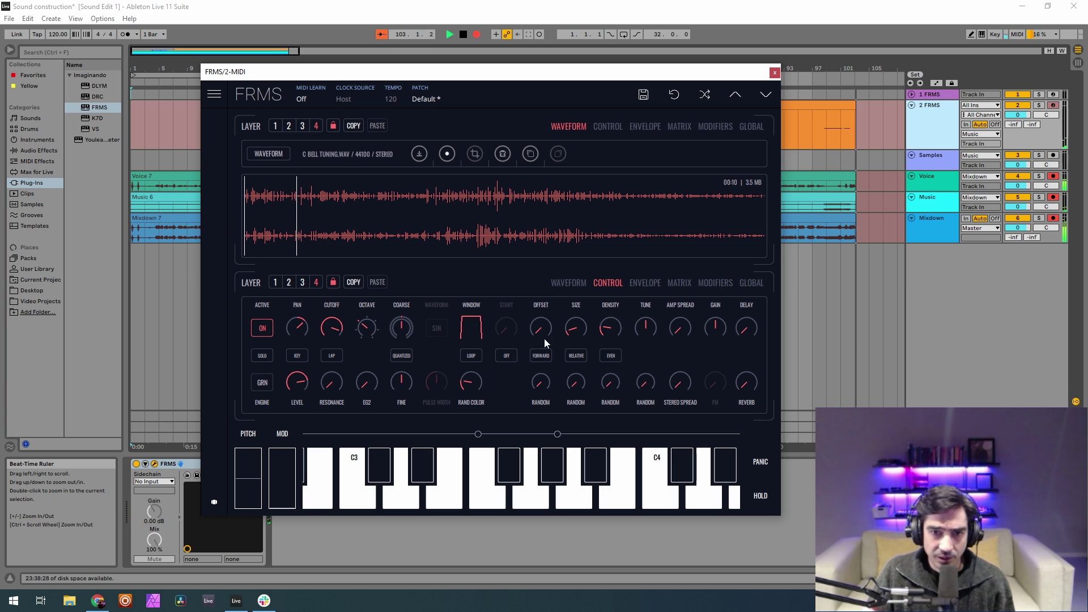
- Reduce layer 4's grain size slightly and add a small amount of randomness to its offset and size
left_click_drag(577, 329, 578, 335)
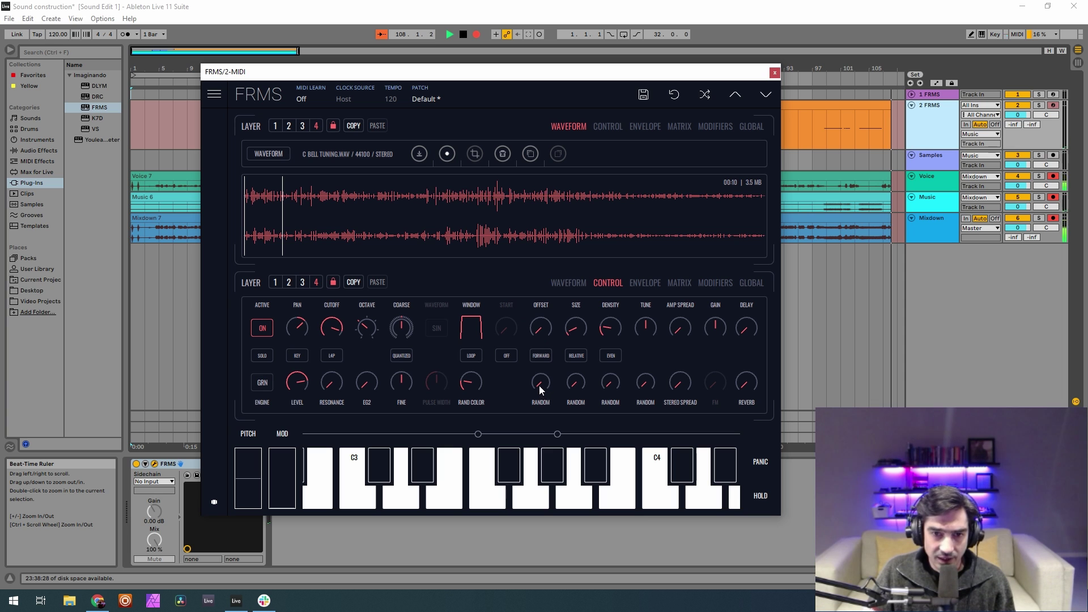
mouse_move(541, 383)
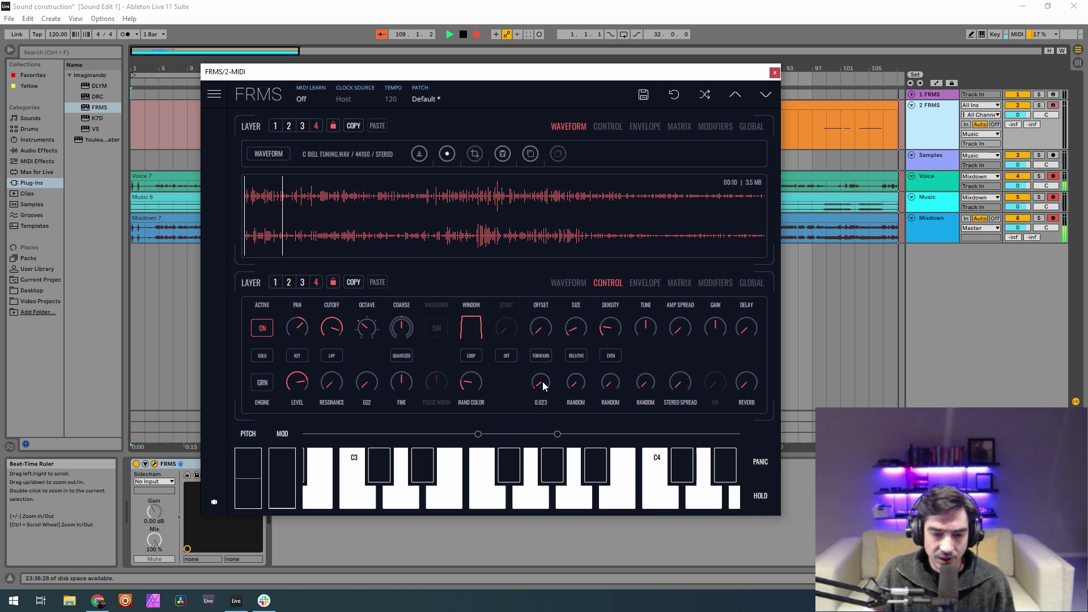
left_click_drag(543, 382, 566, 380)
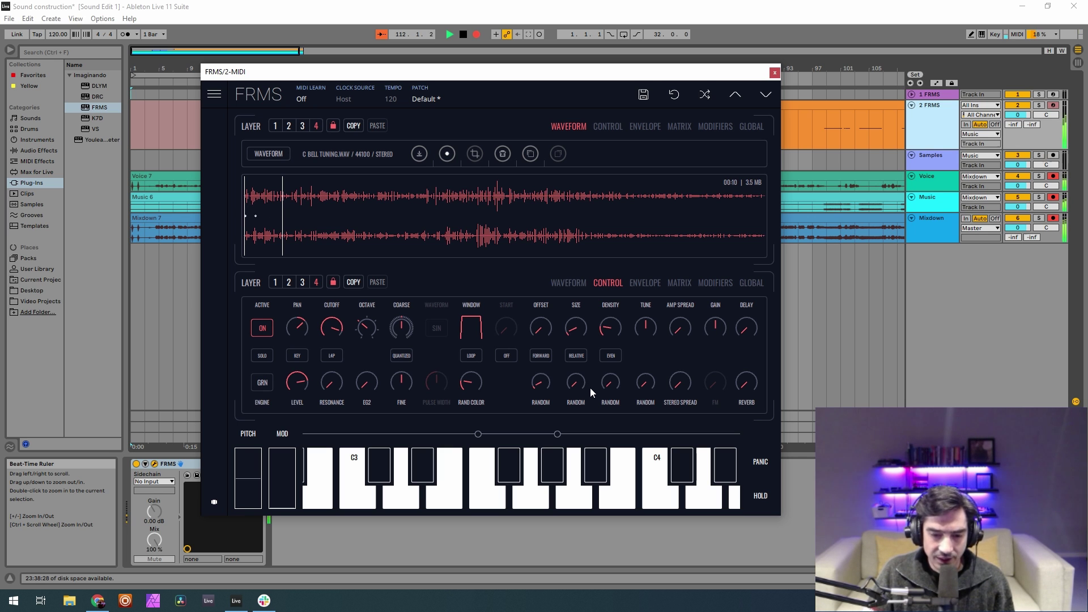
left_click_drag(586, 380, 608, 371)
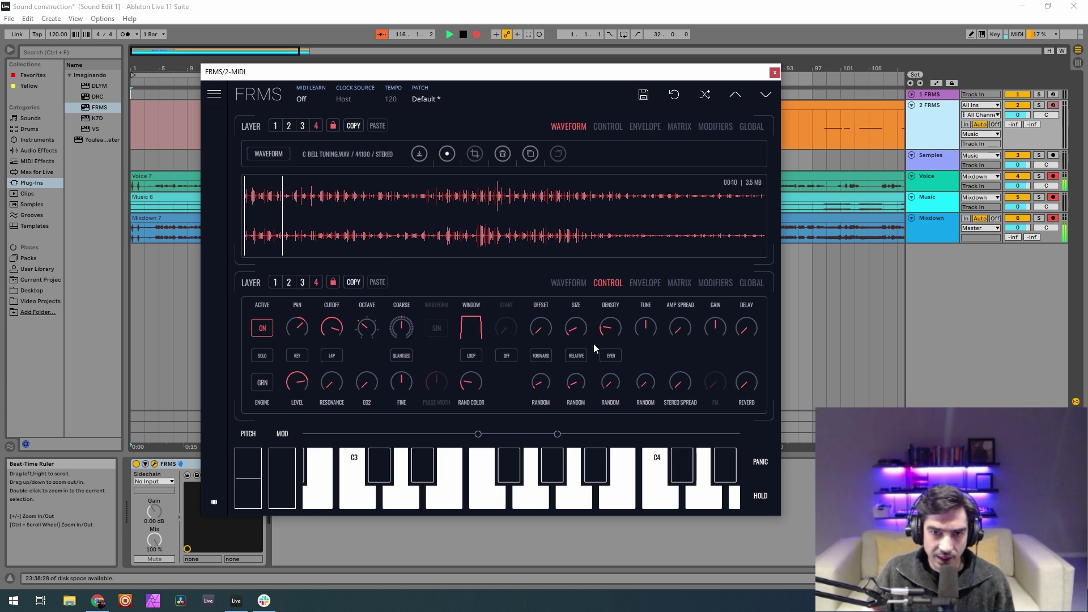
- Increase layer 4's grain density and add a small amount of density randomness
left_click_drag(609, 330, 645, 323)
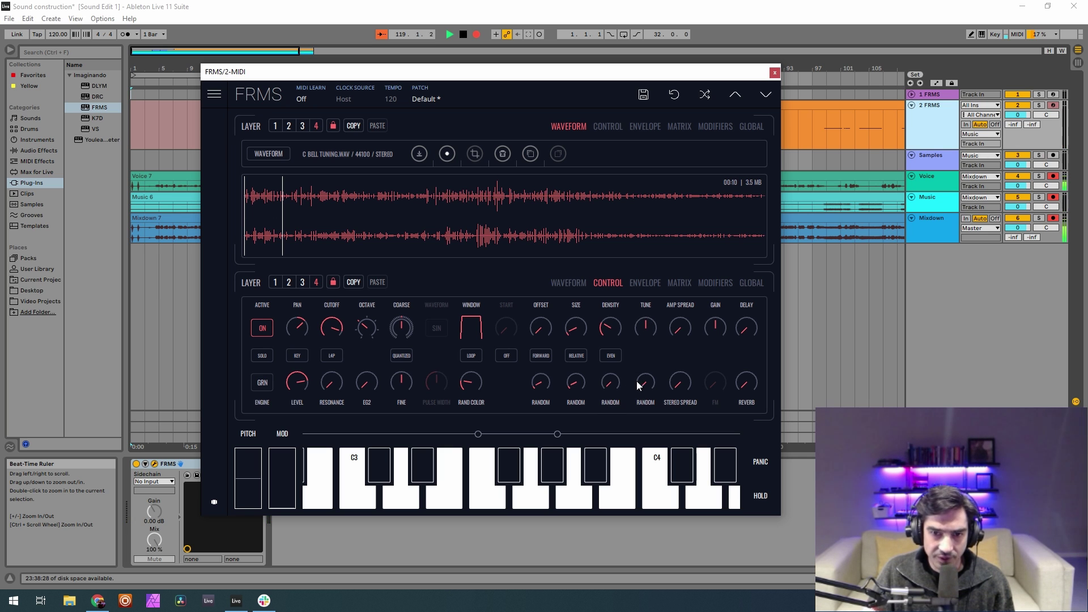
left_click(610, 384)
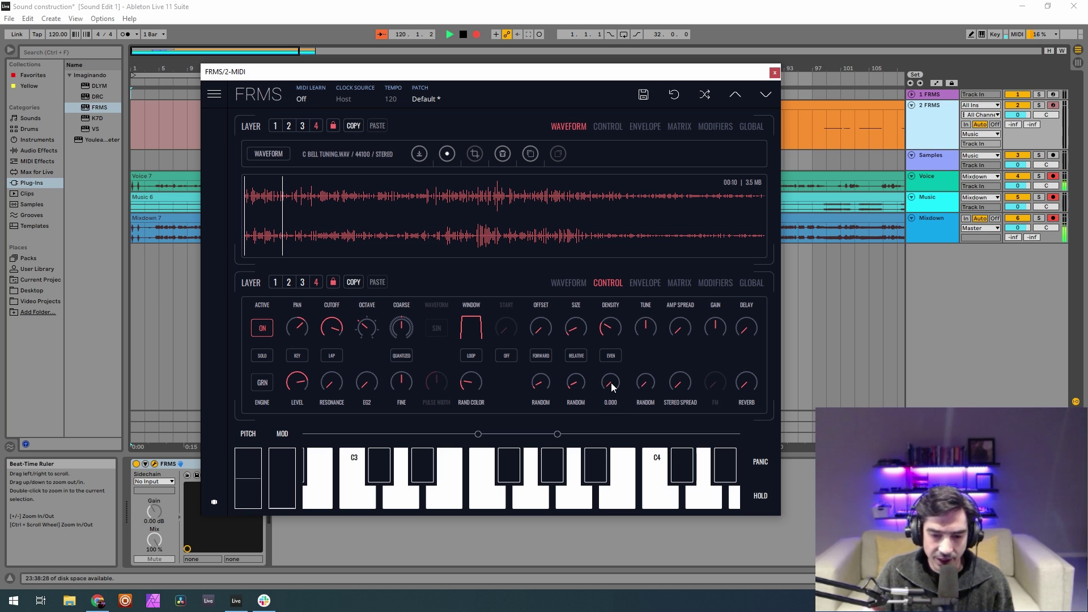
left_click_drag(612, 387, 651, 366)
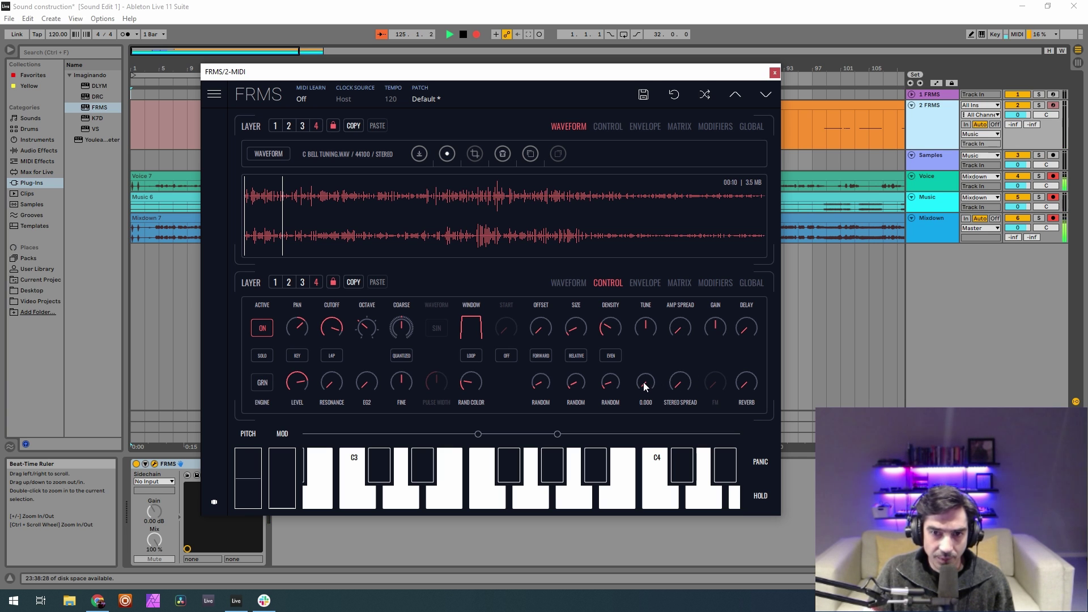
- Set layer 4's tune randomness to about 0.097 and raise its Stereo Spread well past the midpoint
left_click_drag(644, 383, 696, 364)
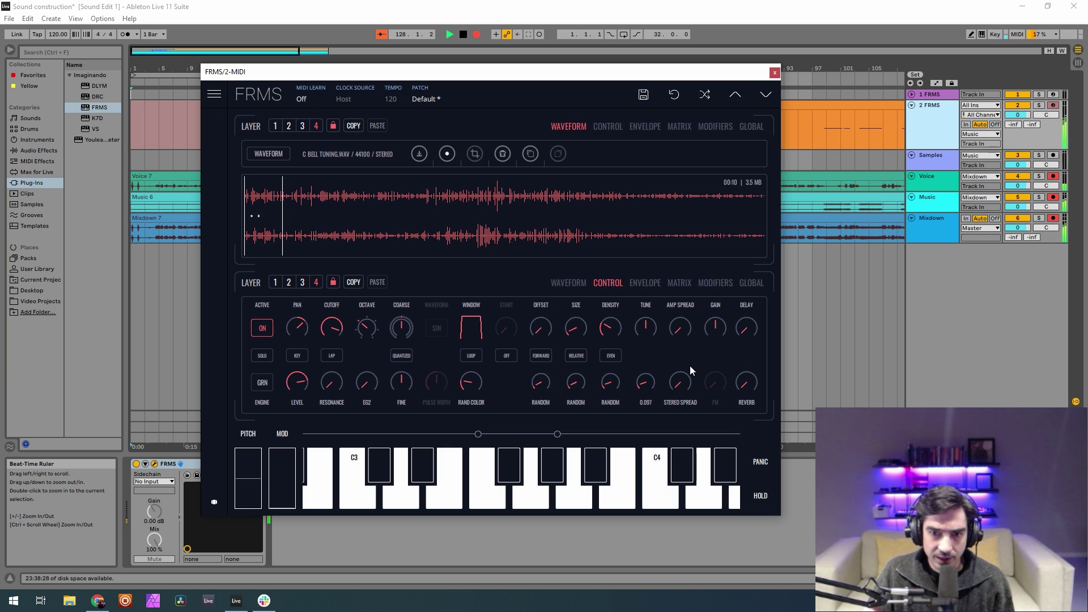
left_click_drag(696, 366, 695, 366)
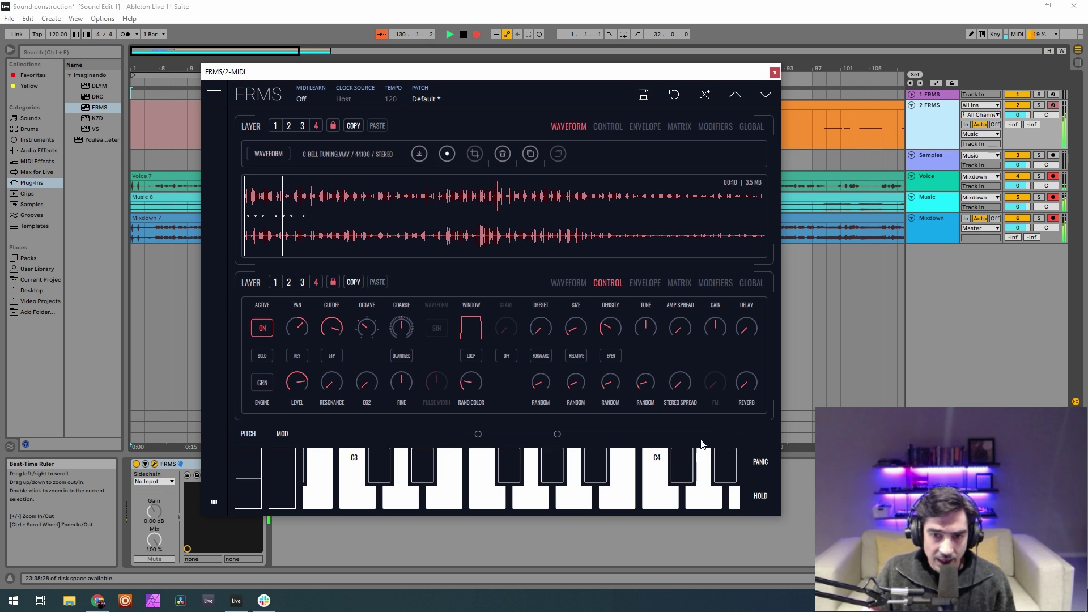
left_click_drag(685, 387, 695, 278)
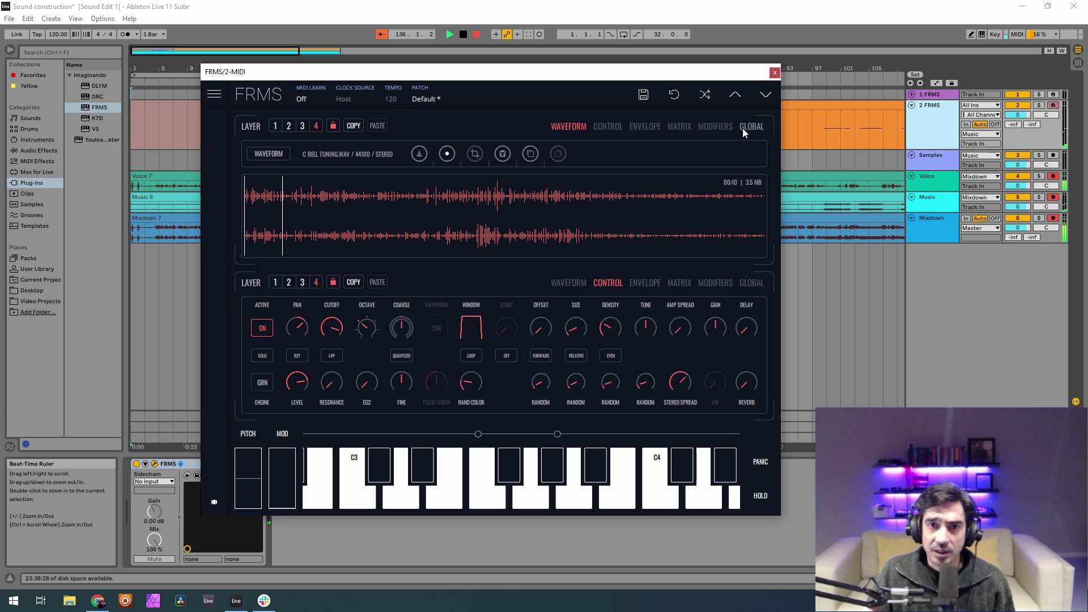
- Switch LFO 3 to the sixth waveform shape in the layer 4 modifiers
left_click(719, 128)
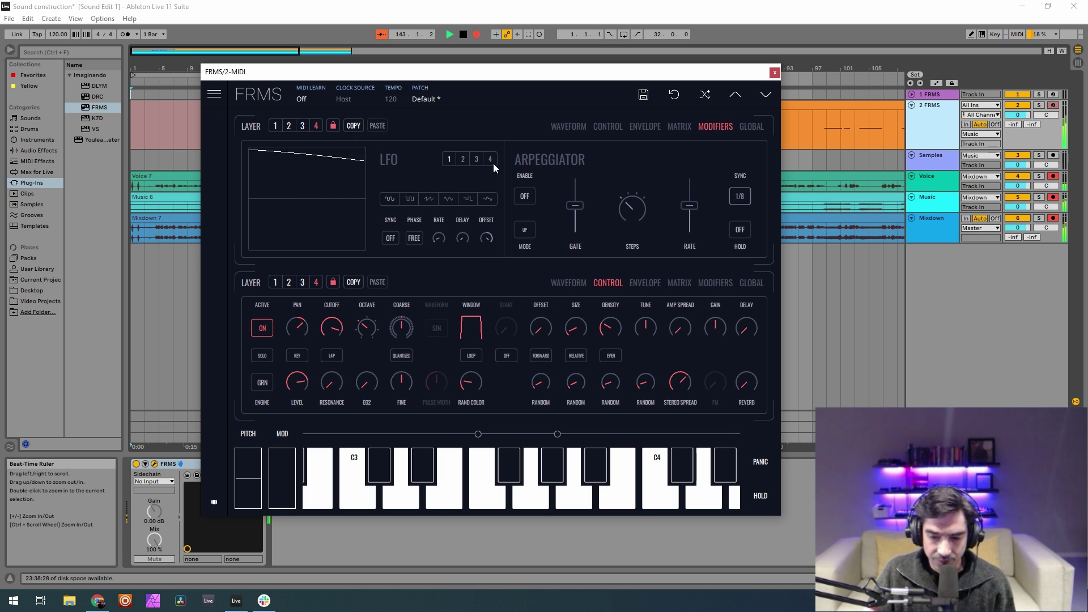
left_click(476, 159)
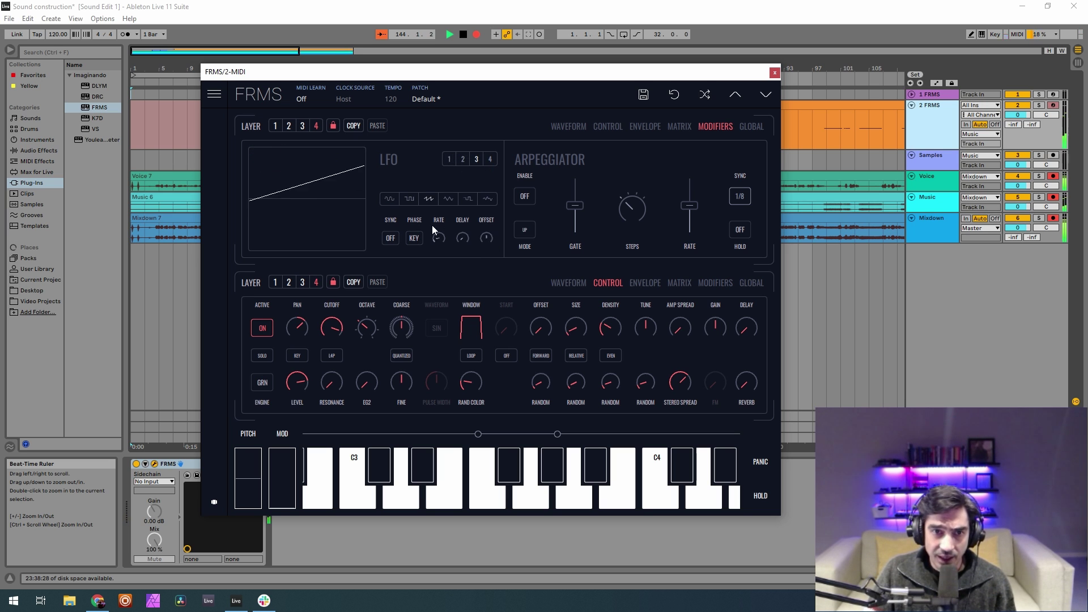
left_click(488, 199)
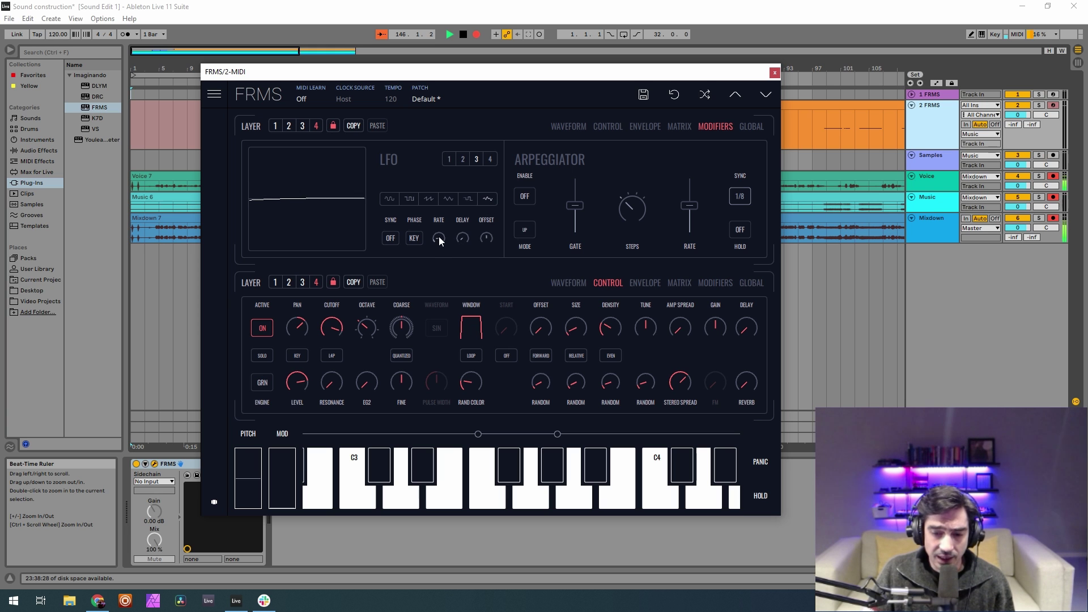
mouse_move(441, 238)
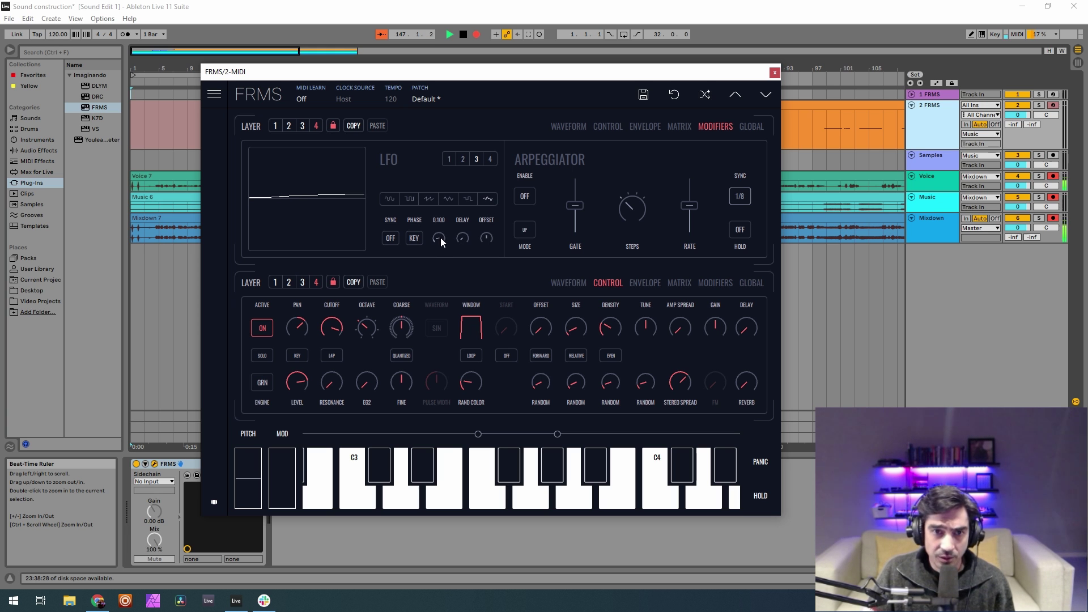
- Switch LFO 4 to the sixth waveform shape, lower its rate to a slow movement and raise its offset to 0.647
left_click(490, 159)
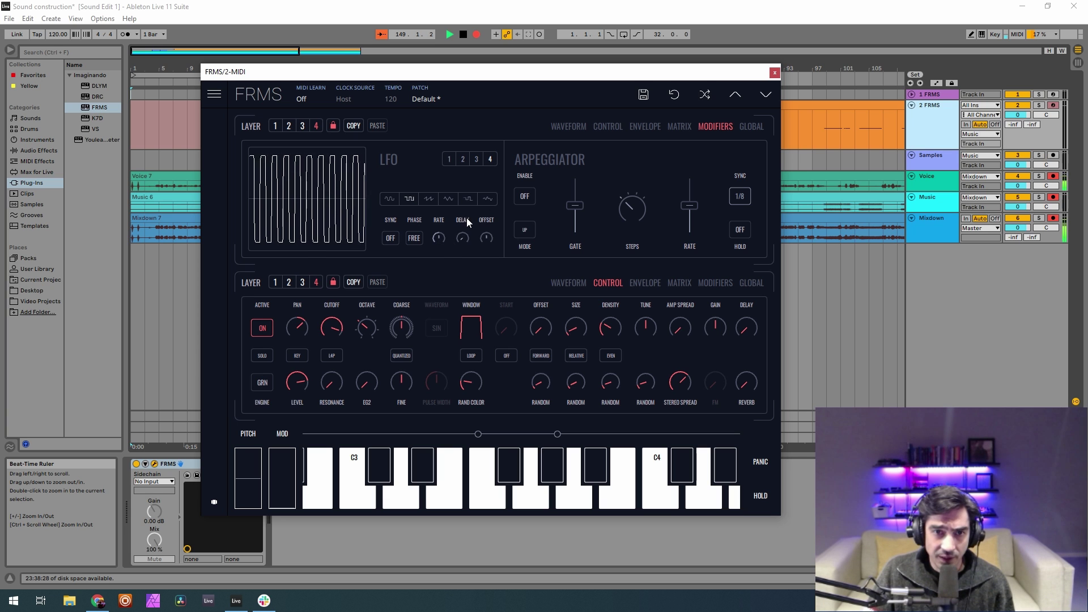
left_click(487, 199)
left_click_drag(439, 239, 431, 308)
left_click_drag(486, 238, 477, 168)
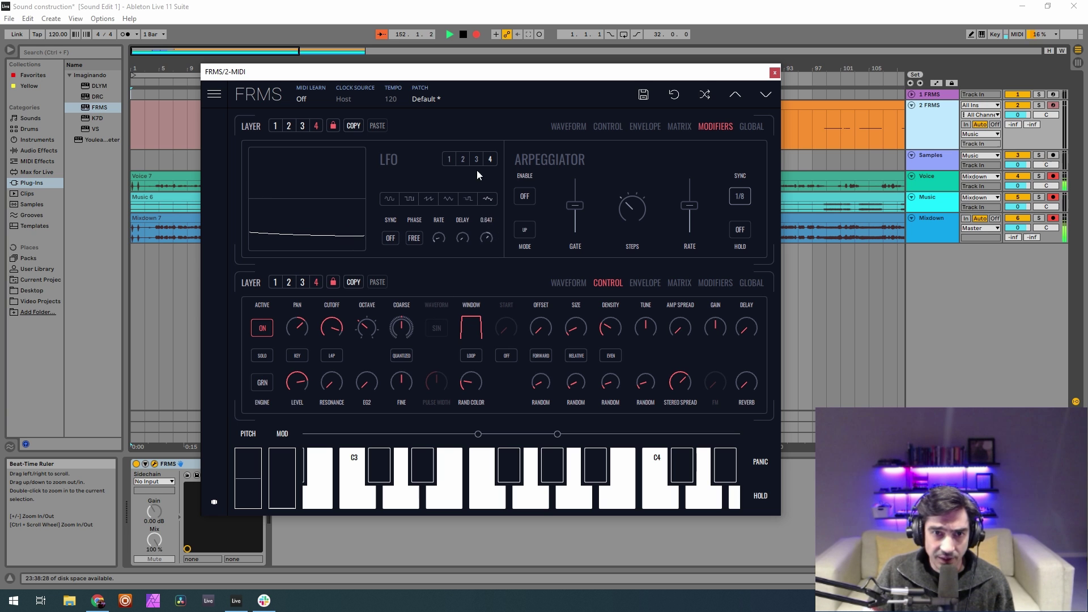
- Modulate layer 4's grain offset with LFO 4 at 0.840, with the sample waveform shown alongside the modulation matrix
left_click(679, 127)
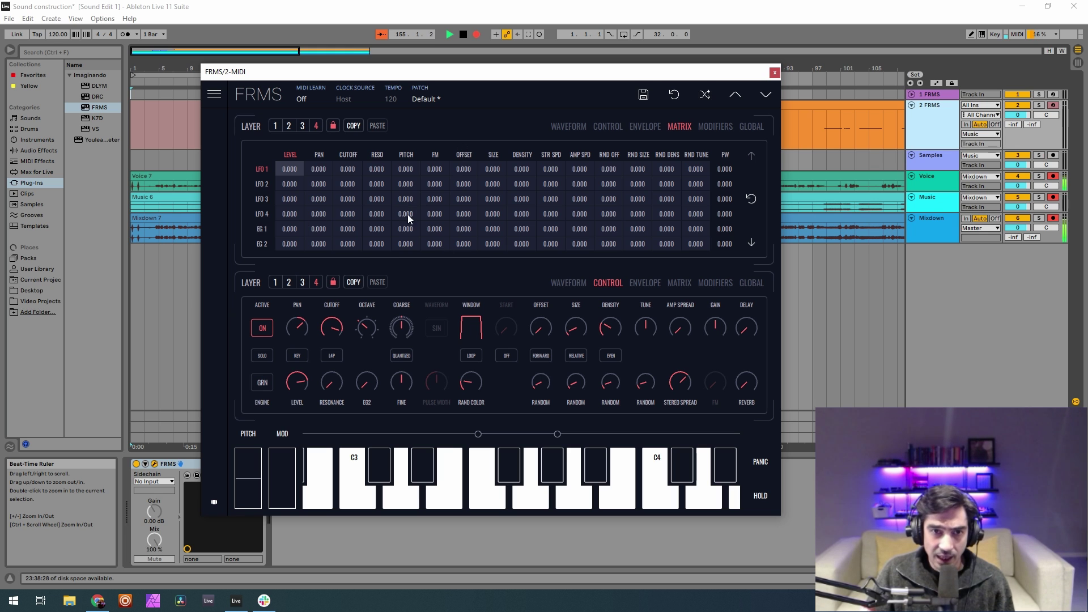
left_click(461, 215)
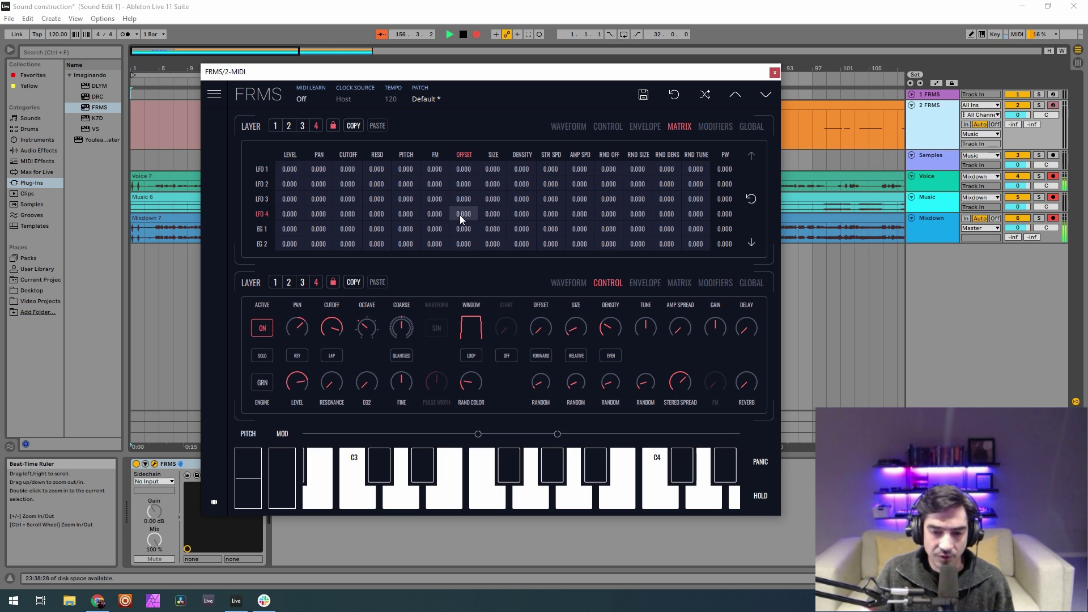
left_click(564, 284)
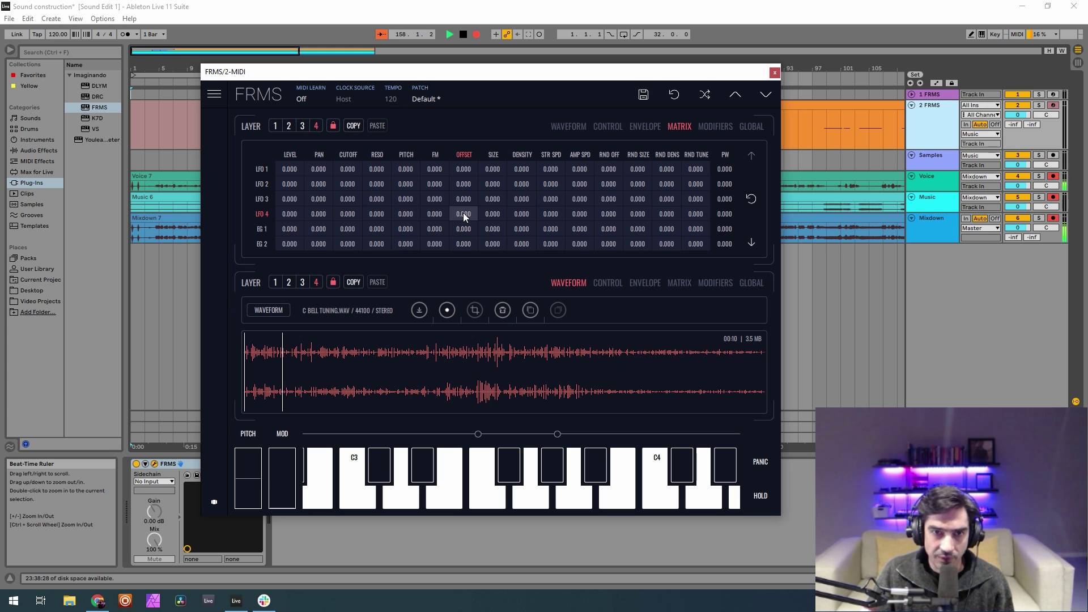
left_click_drag(464, 212, 460, 93)
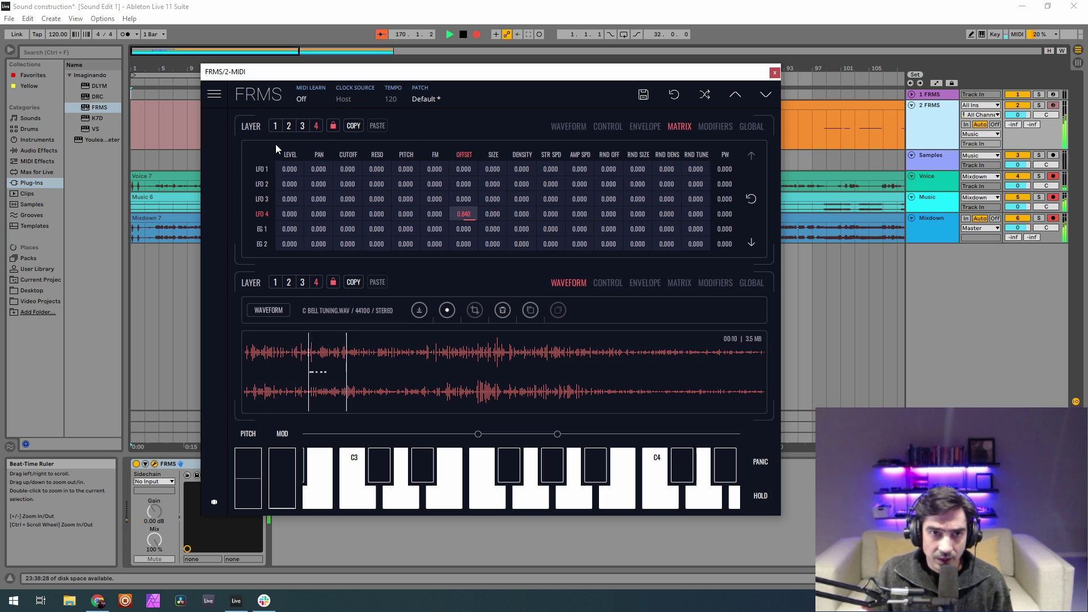
- Show layer 3's controls and switch its engine from granular to oscillator
left_click(301, 125)
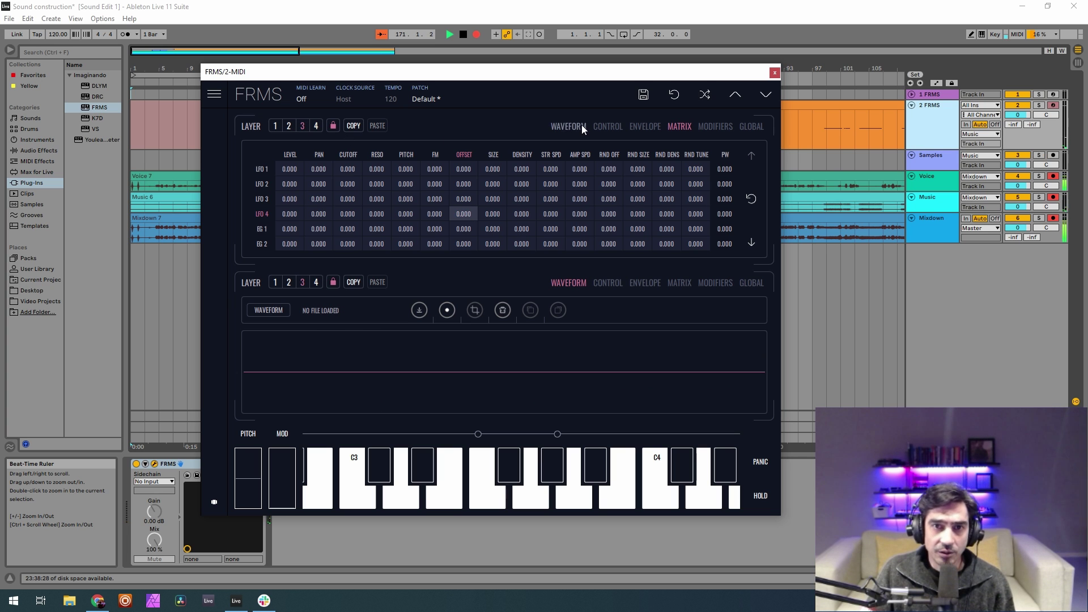
left_click(606, 126)
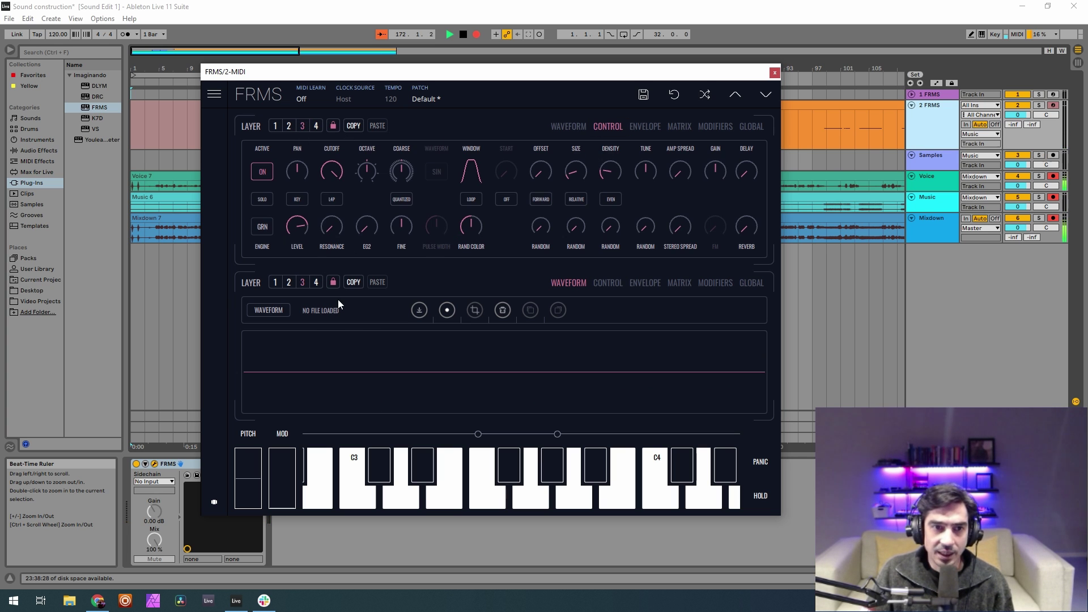
left_click(599, 283)
left_click(267, 379)
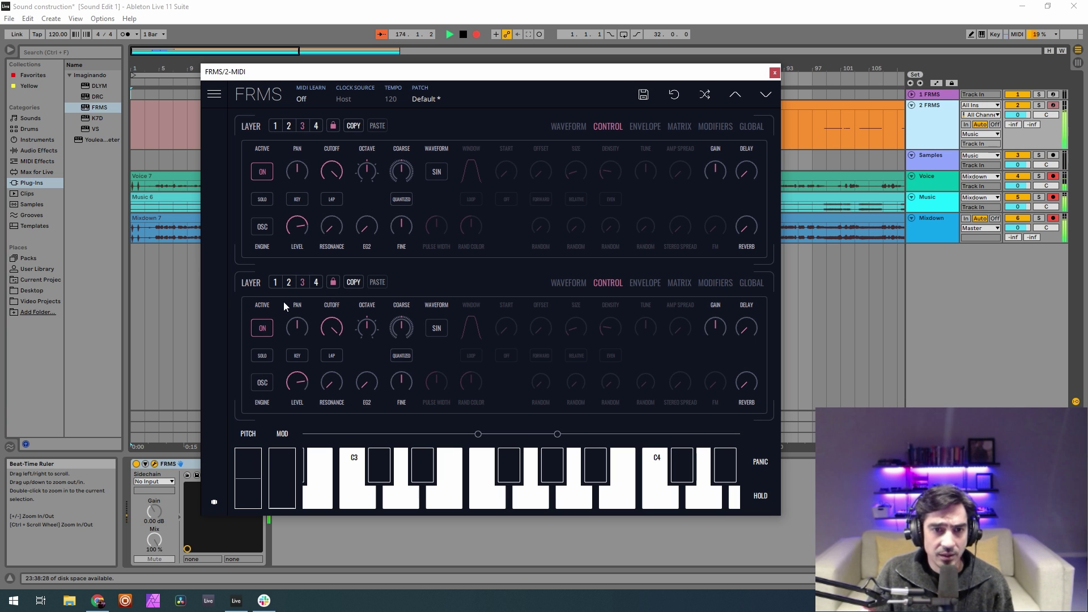
- Raise layer 4's fine tuning well above centre, and compare its settings with layer 3
left_click(317, 127)
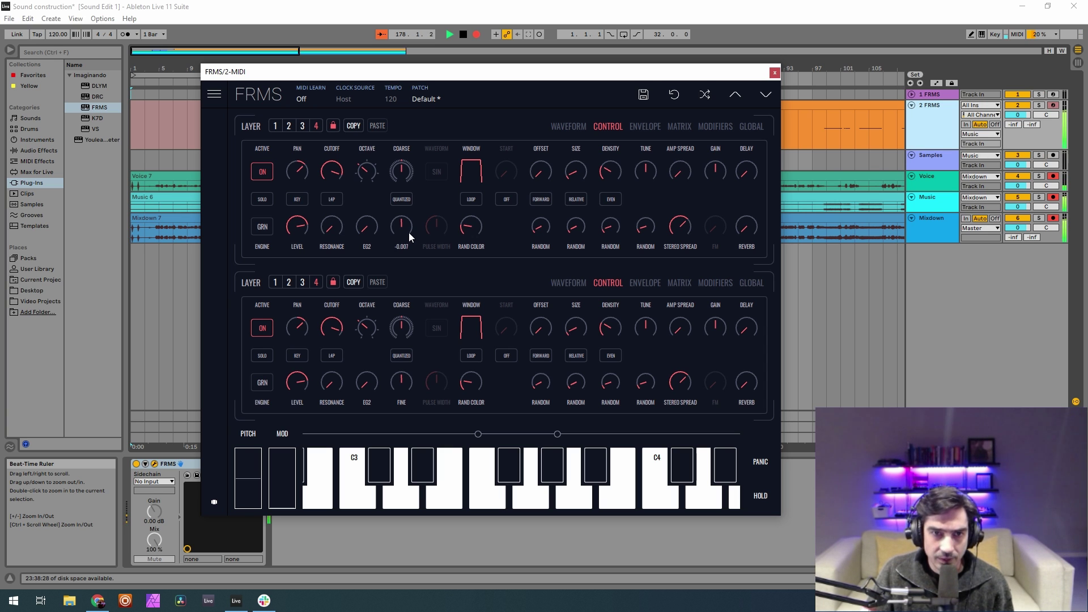
left_click_drag(410, 233, 413, 197)
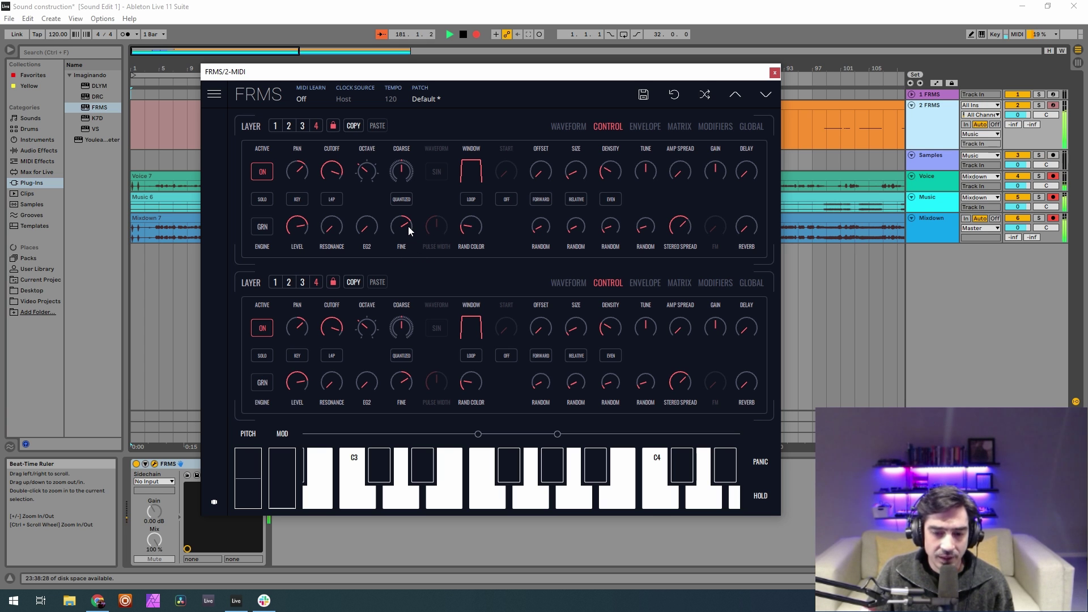
left_click(303, 126)
left_click(316, 126)
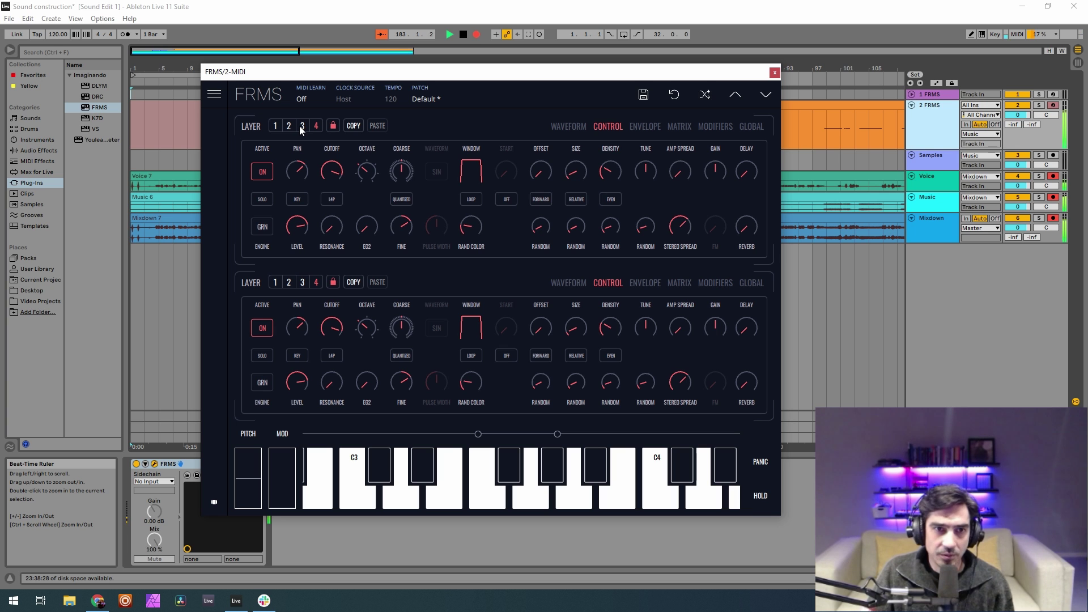
left_click(301, 127)
- Load the F Bell Tuning.wav sample into layer 2
left_click(289, 126)
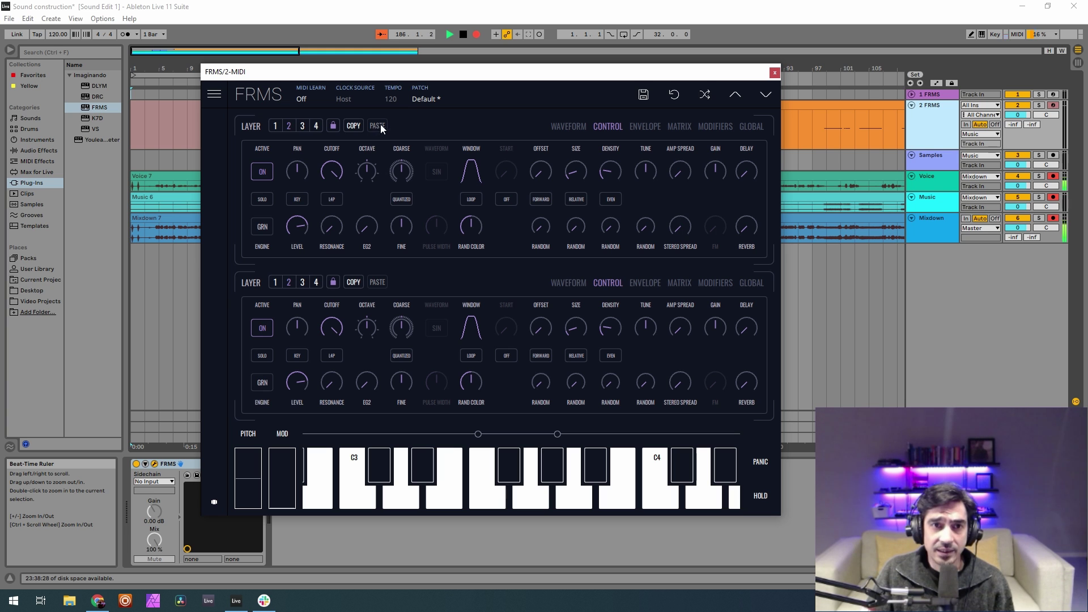
left_click(567, 286)
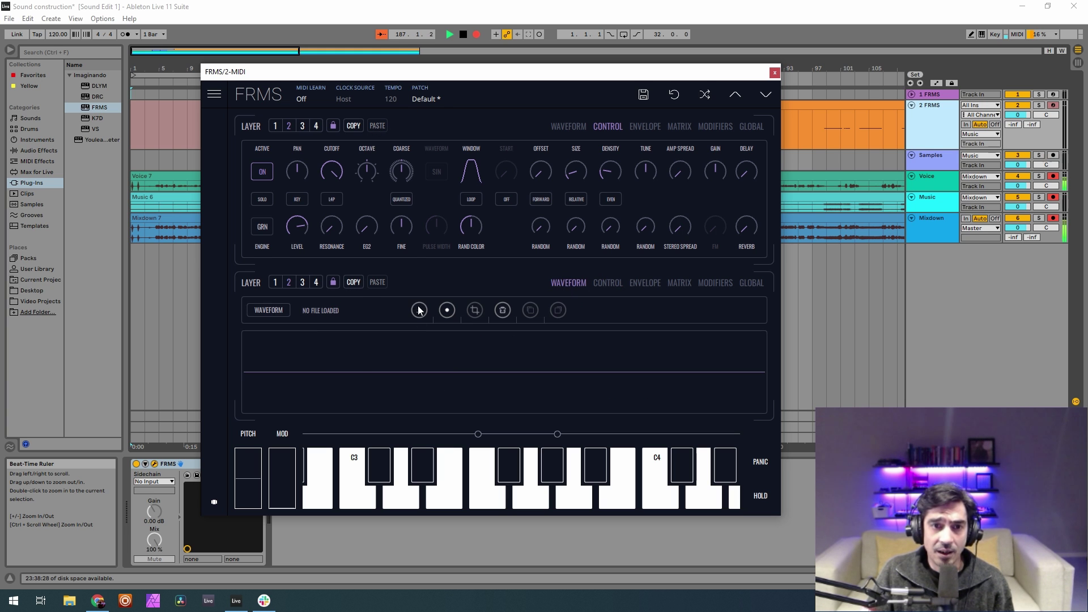
left_click(417, 309)
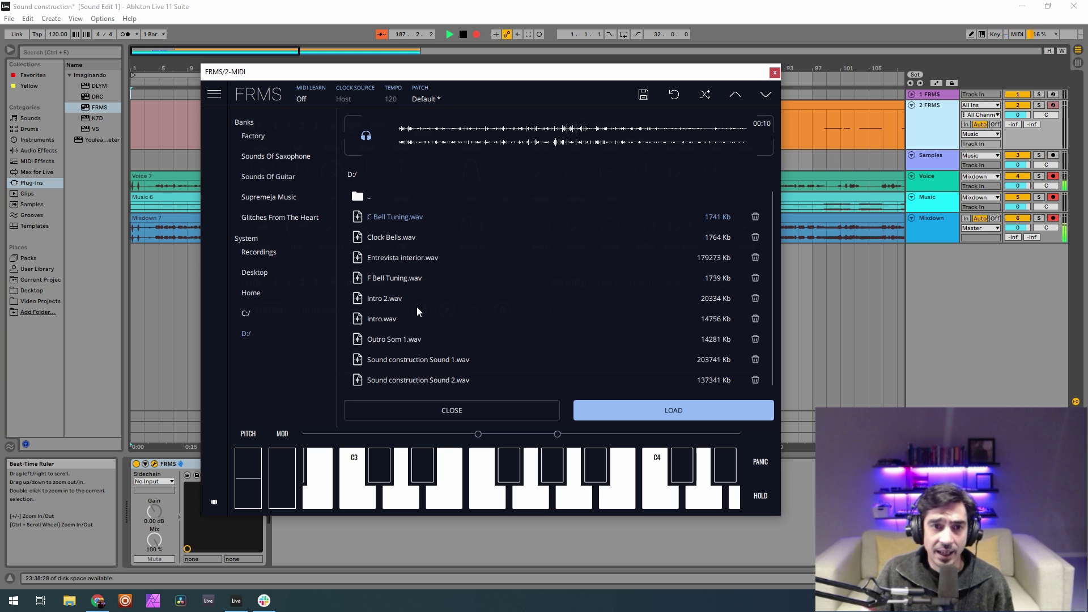
left_click(411, 278)
left_click(625, 402)
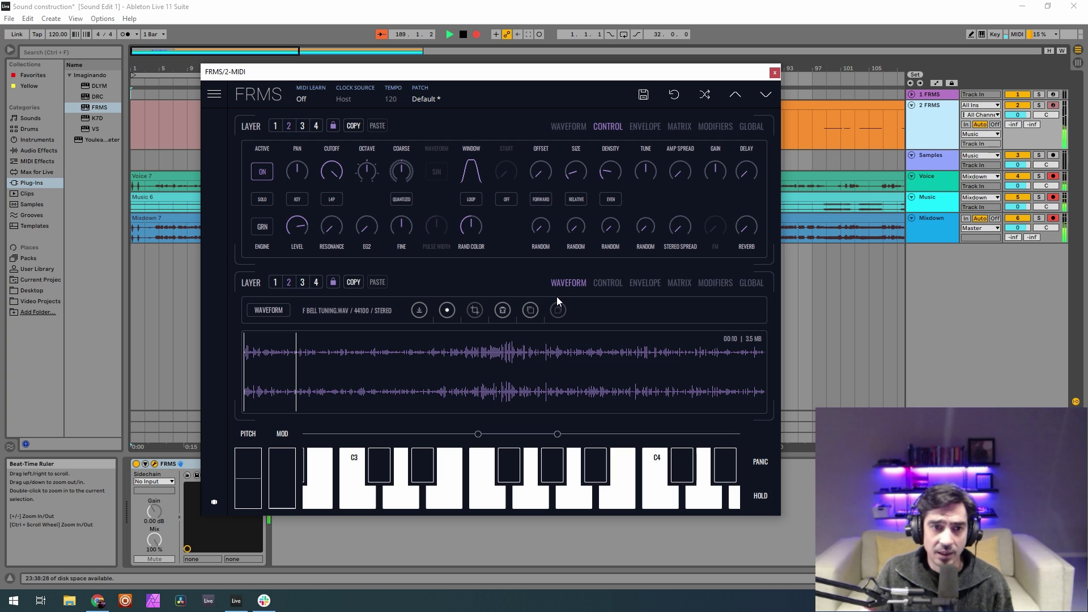
- Deactivate layer 4, toggle layer 3's activation, and display layer 2's waveform together with its controls
left_click(316, 125)
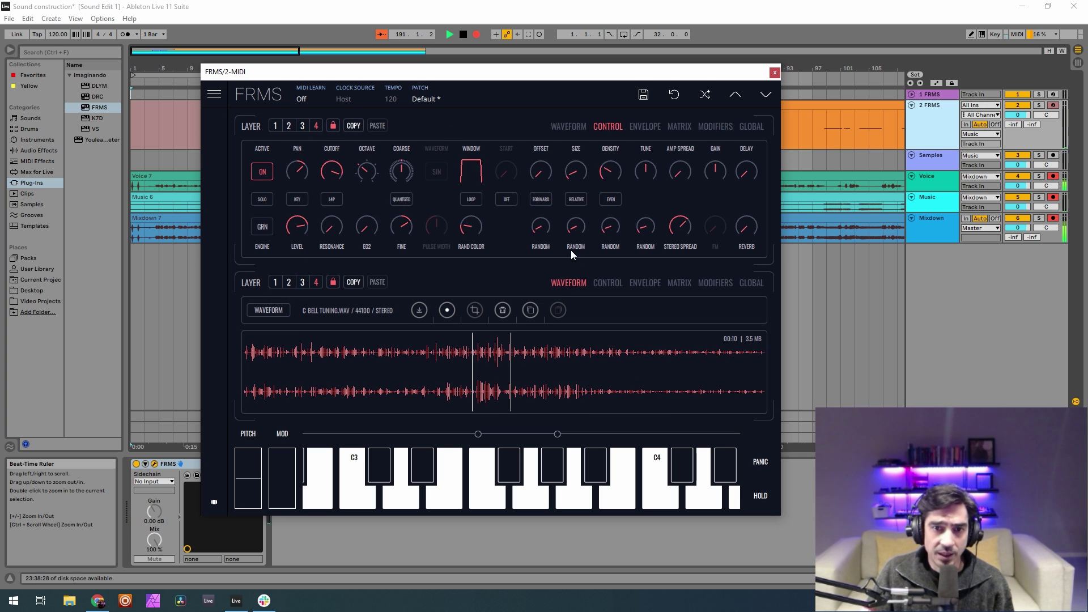
left_click(567, 127)
left_click(607, 282)
left_click(262, 328)
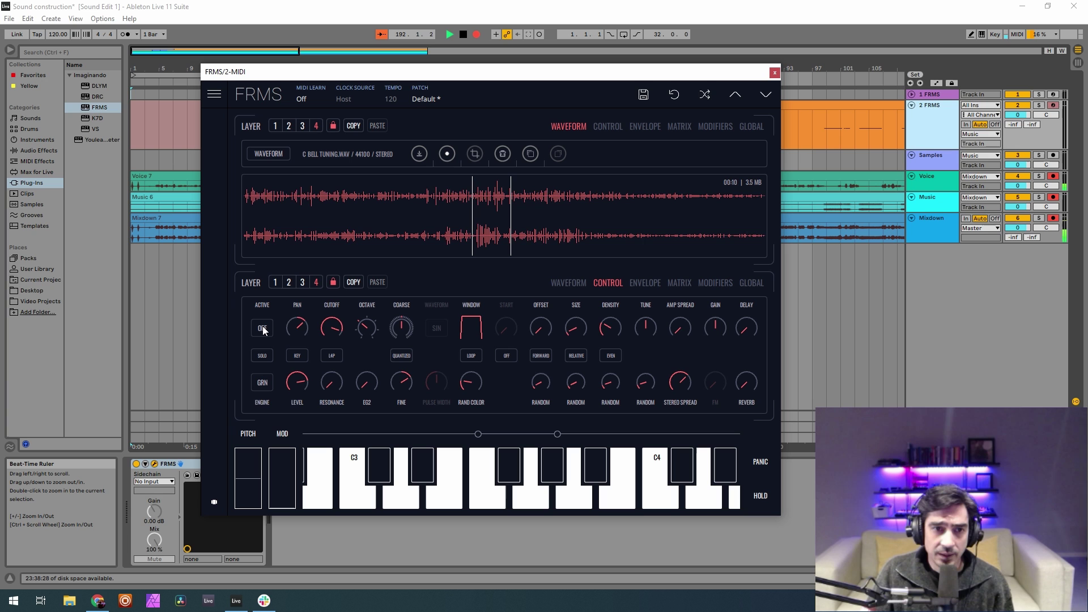
left_click(302, 126)
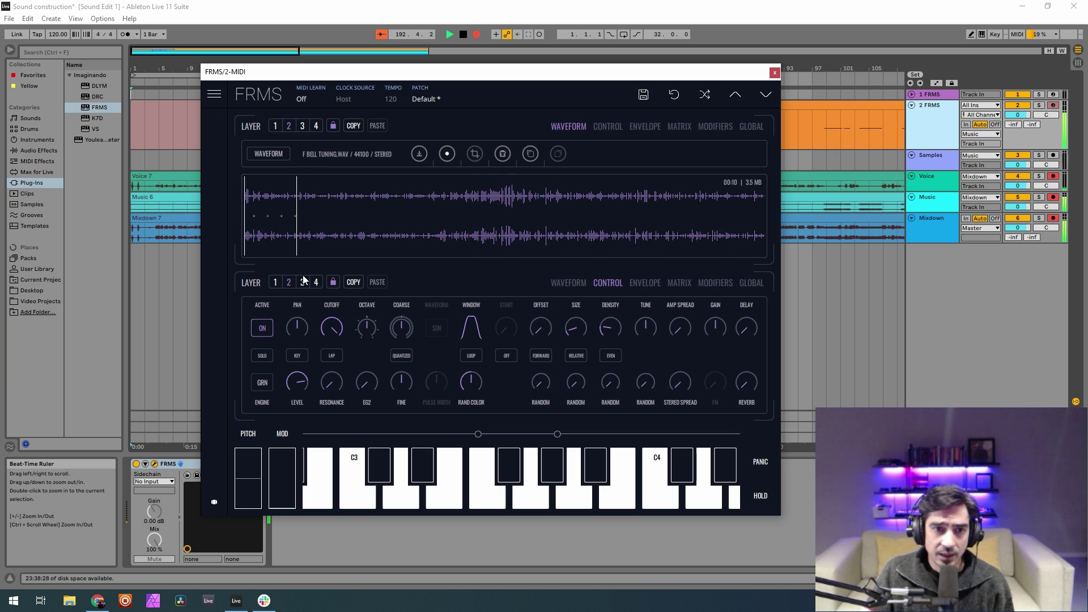
left_click(269, 334)
left_click(290, 126)
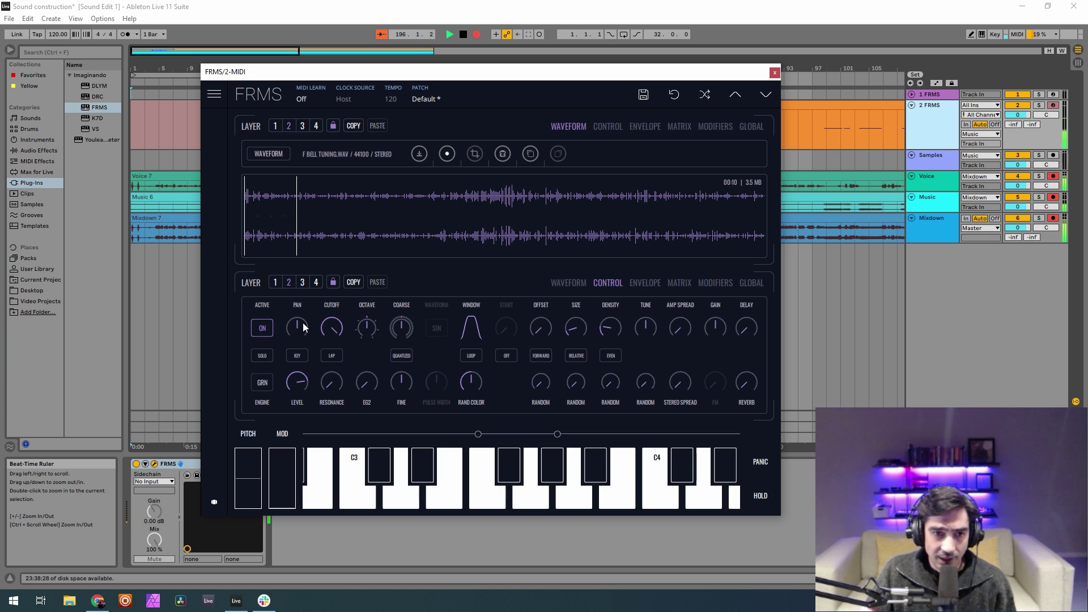
- Pan layer 2 left of centre, raise its level slightly and lower its filter cutoff
mouse_move(305, 326)
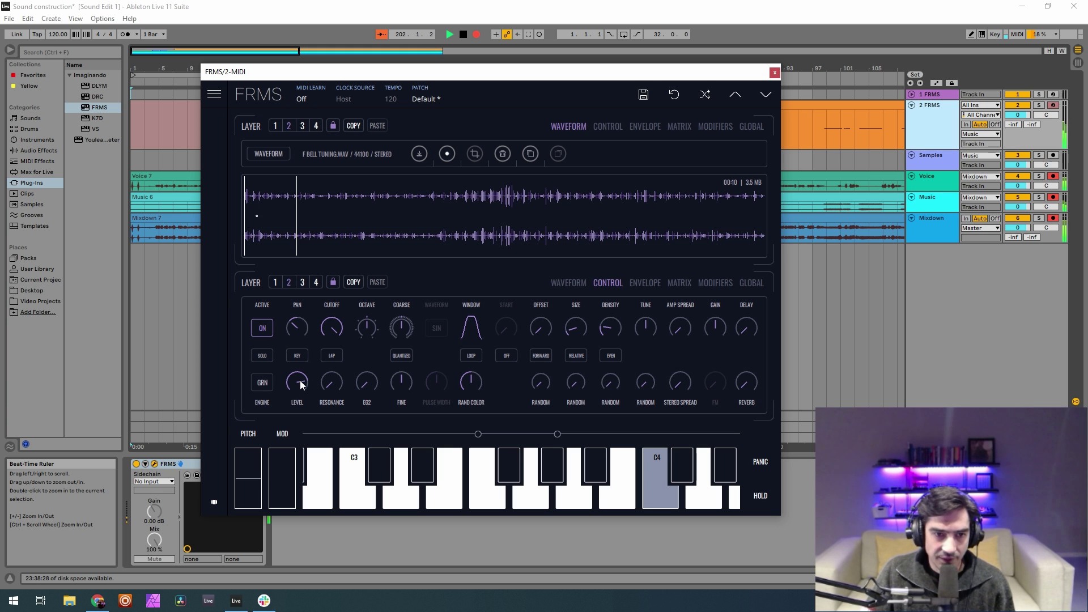
left_click_drag(302, 384, 319, 377)
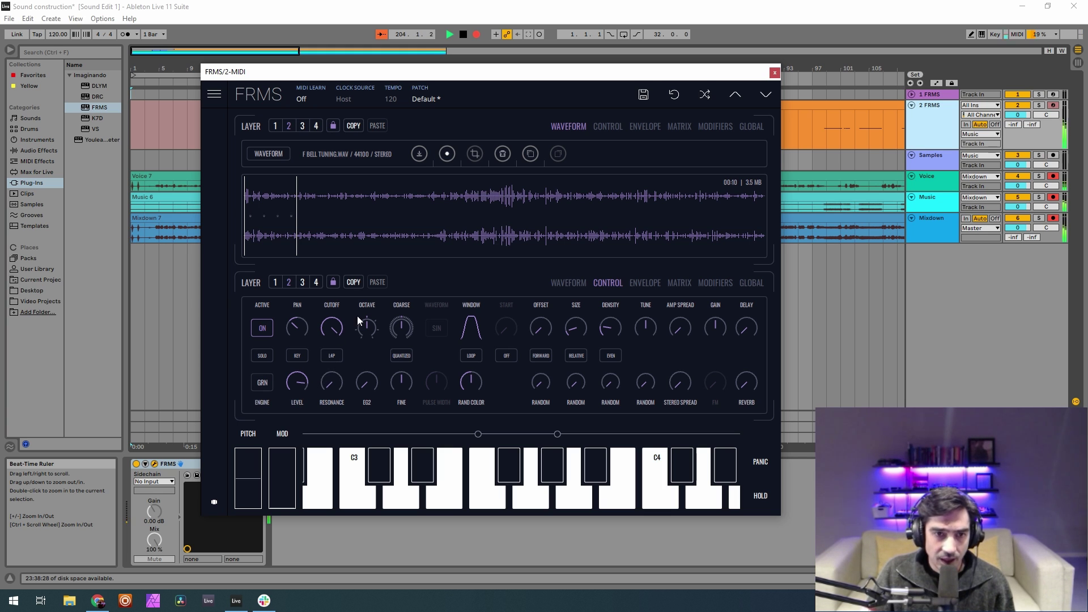
mouse_move(337, 335)
left_mouse_down()
mouse_move(333, 358)
mouse_move(341, 351)
left_mouse_up()
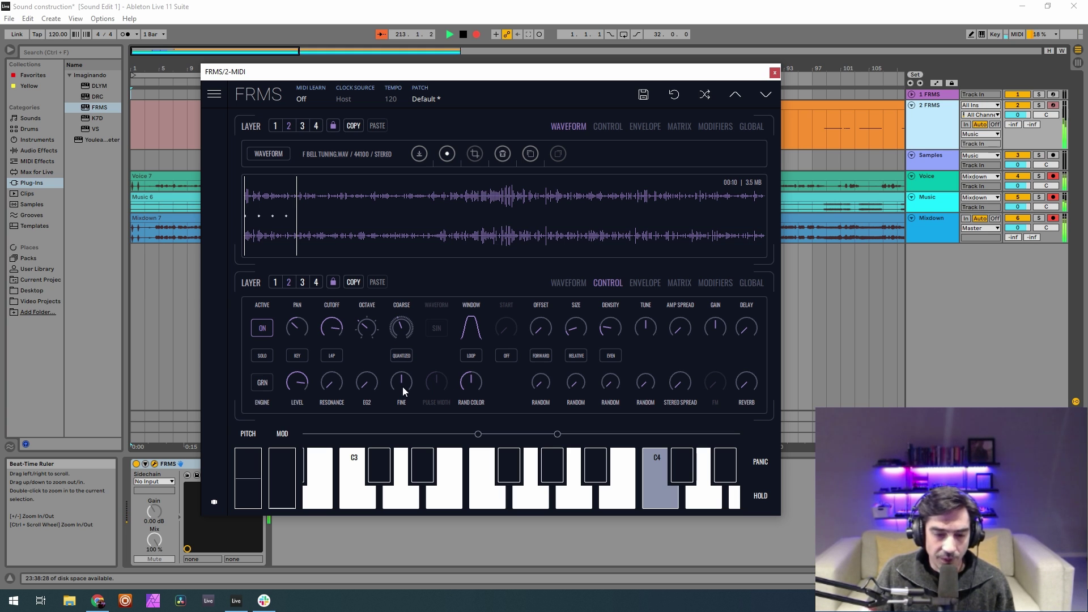
- Tune layer 2 with a lower octave and coarse pitch and slightly raised fine pitch, comparing it against layer 4
left_click_drag(402, 386, 429, 381)
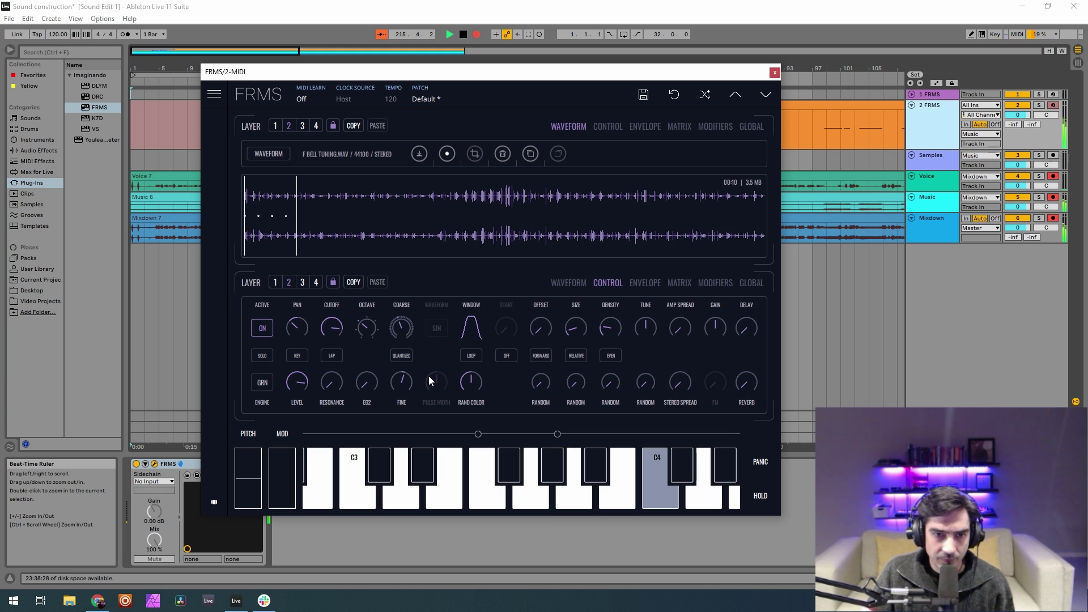
left_click(315, 282)
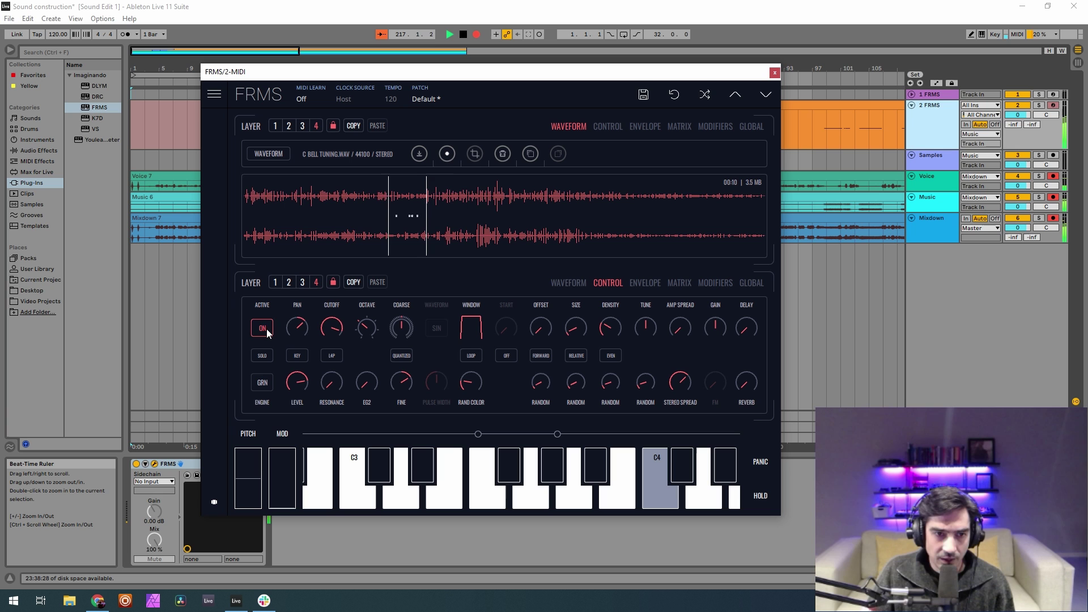
left_click(267, 332)
left_click(302, 282)
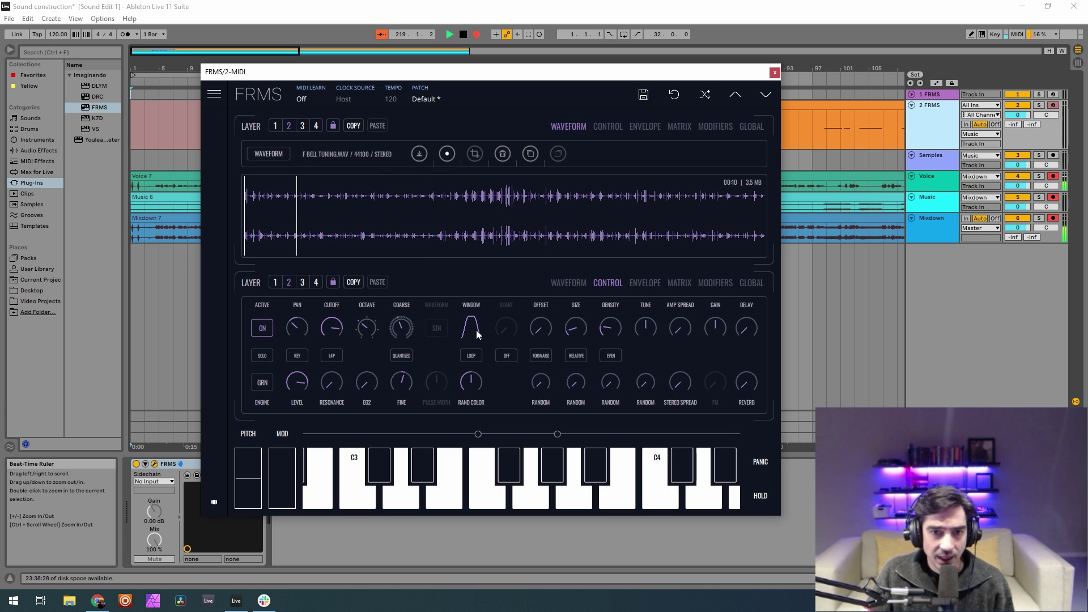
- Set layer 2's grain window to 1.000 and lower its Rand Color below the midpoint
left_click_drag(488, 198, 488, 162)
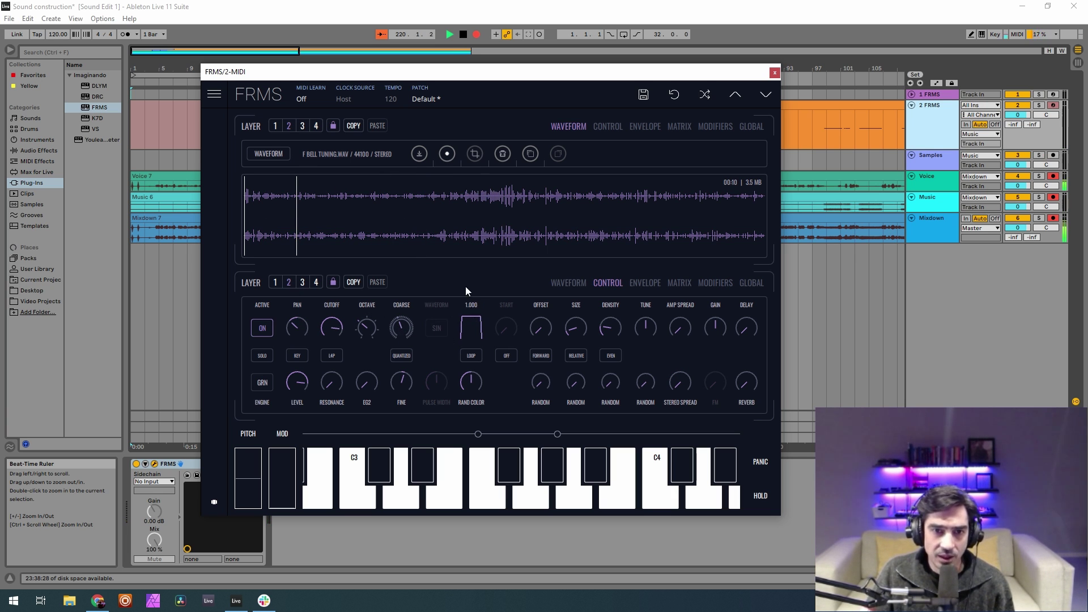
left_click_drag(466, 292, 474, 288)
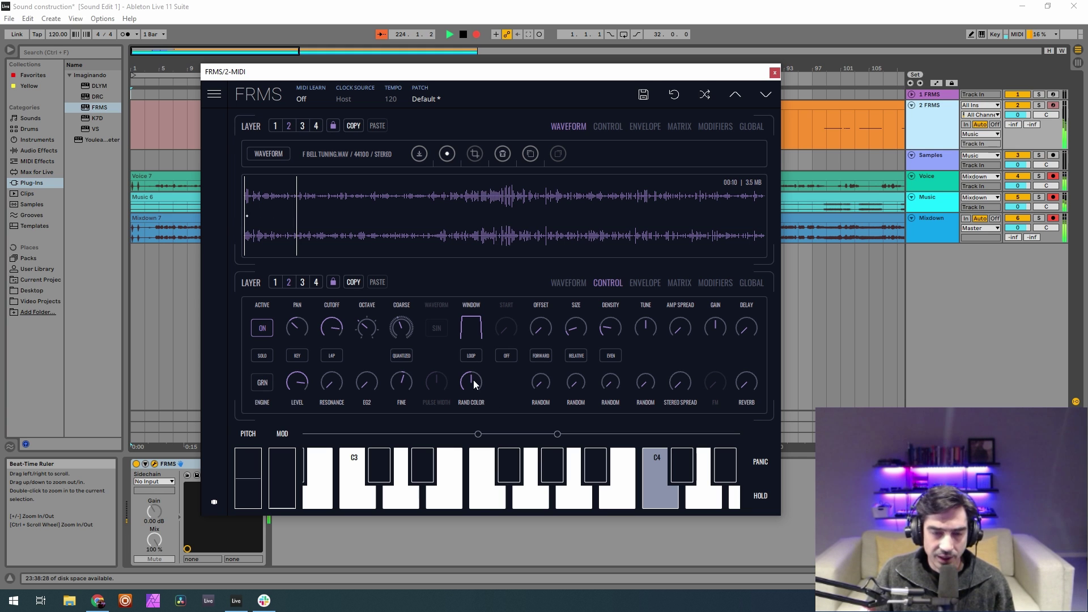
left_click_drag(473, 381, 463, 484)
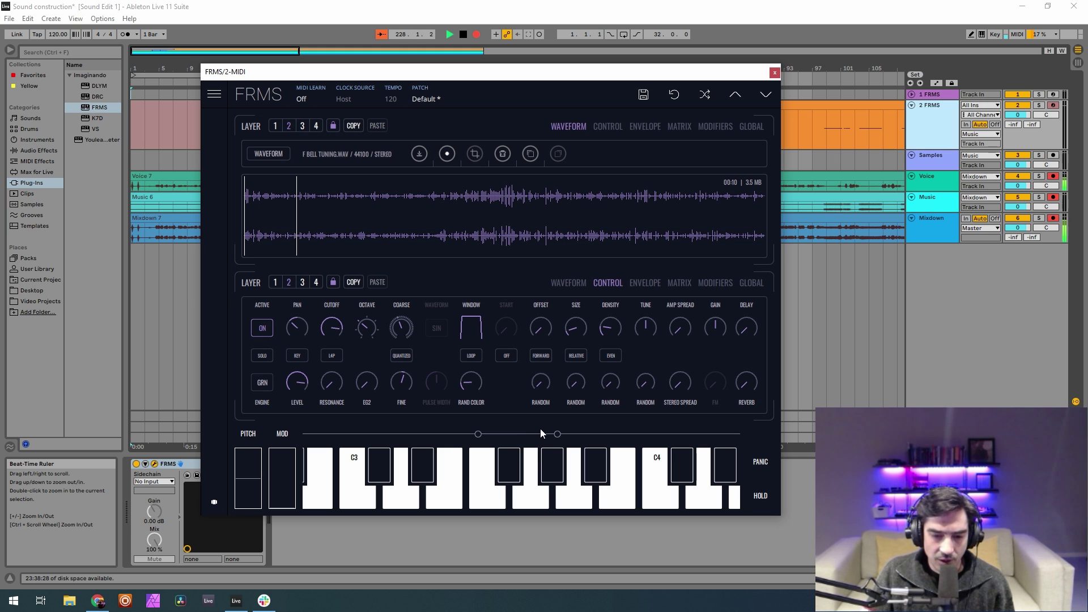
- Add a small amount of randomness to layer 2's grain offset and reduce its grain size to 0.073
left_click_drag(542, 386, 589, 369)
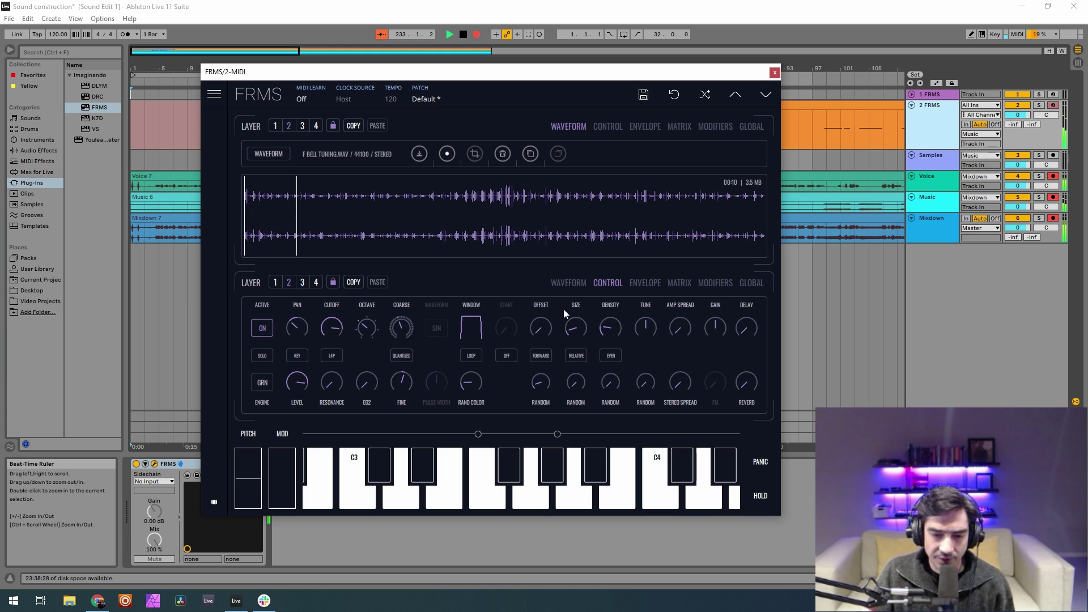
left_click_drag(577, 324, 572, 331)
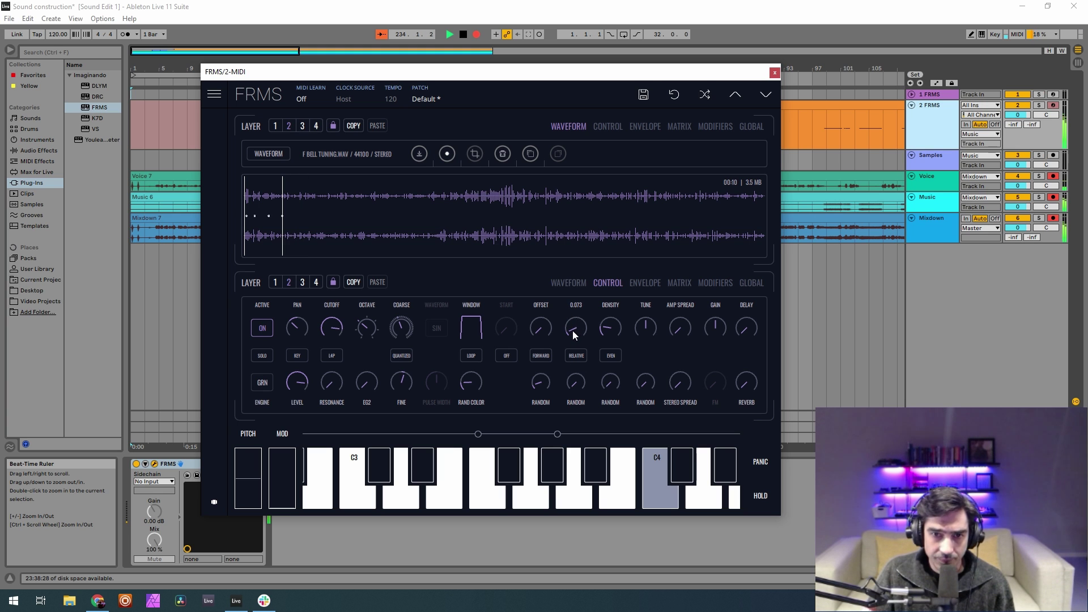
- Add a little randomness to layer 2's grain size and raise its grain density
left_click_drag(576, 385, 607, 371)
left_click_drag(613, 369, 608, 369)
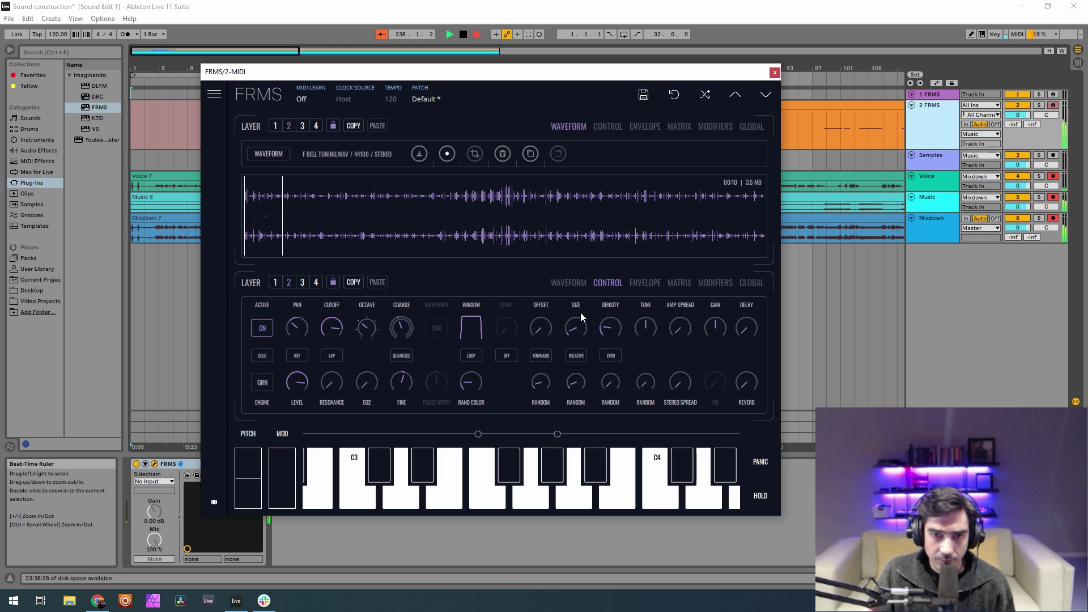
mouse_move(579, 308)
left_mouse_down()
mouse_move(615, 320)
mouse_move(617, 308)
left_mouse_up()
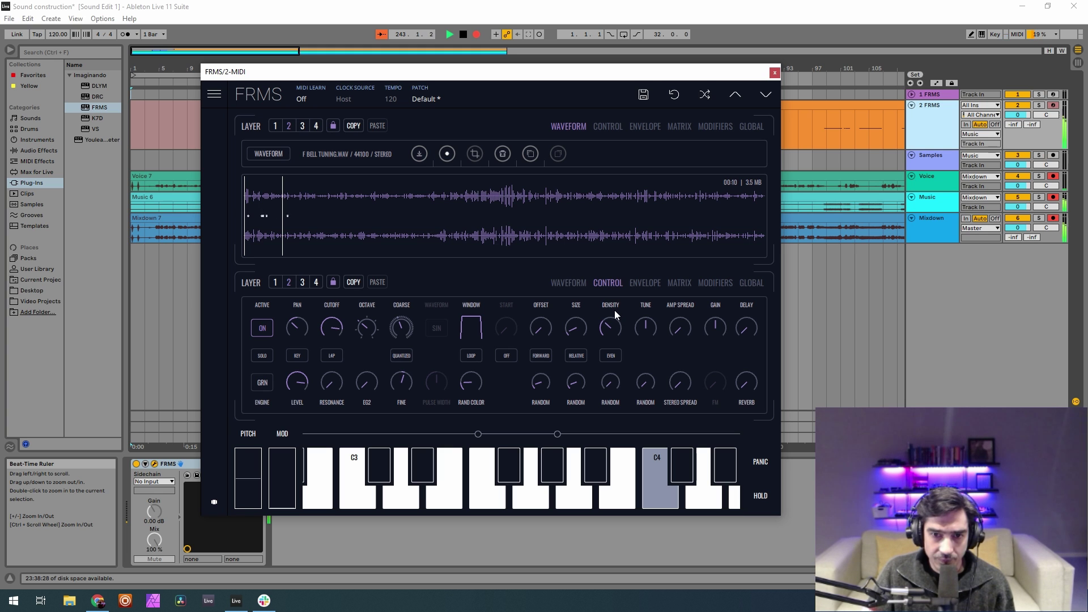
- Set layer 2's density randomness to about 0.123 and raise its stereo spread to just below the midpoint
mouse_move(612, 387)
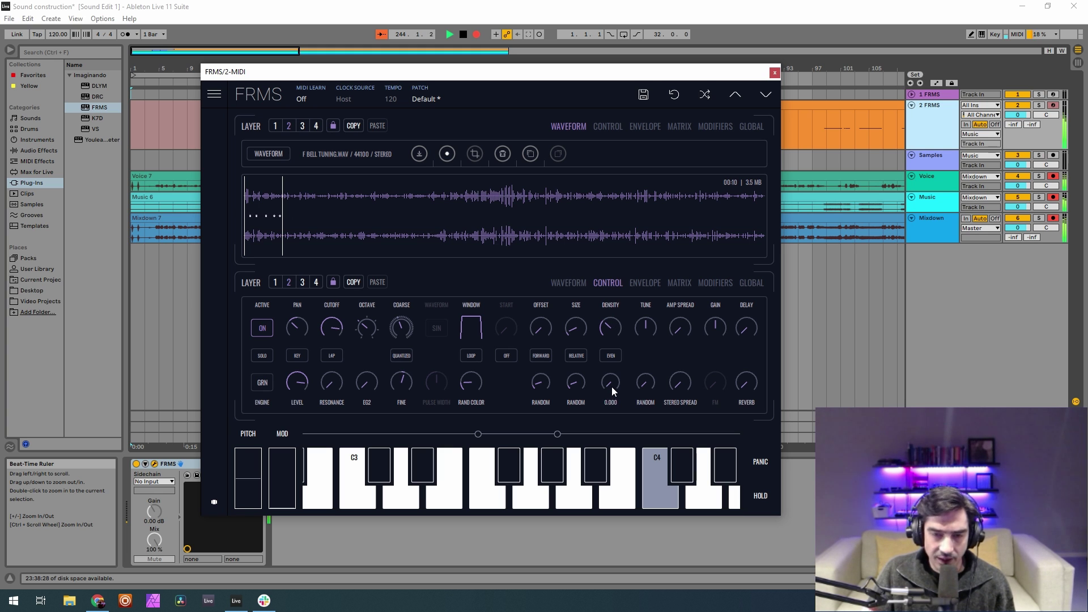
left_click_drag(610, 386, 663, 366)
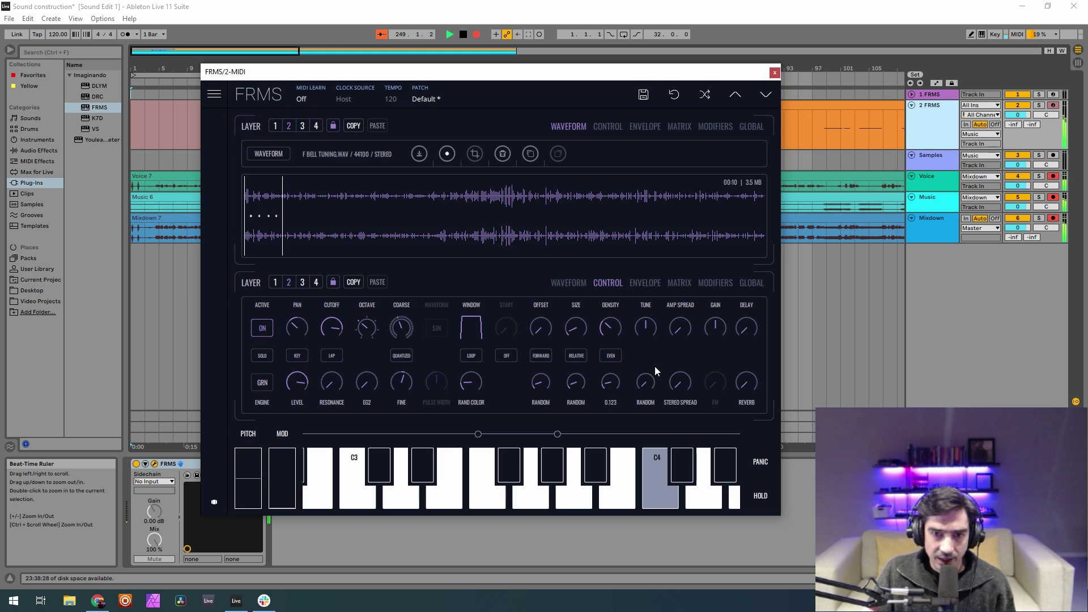
left_click_drag(657, 366, 654, 366)
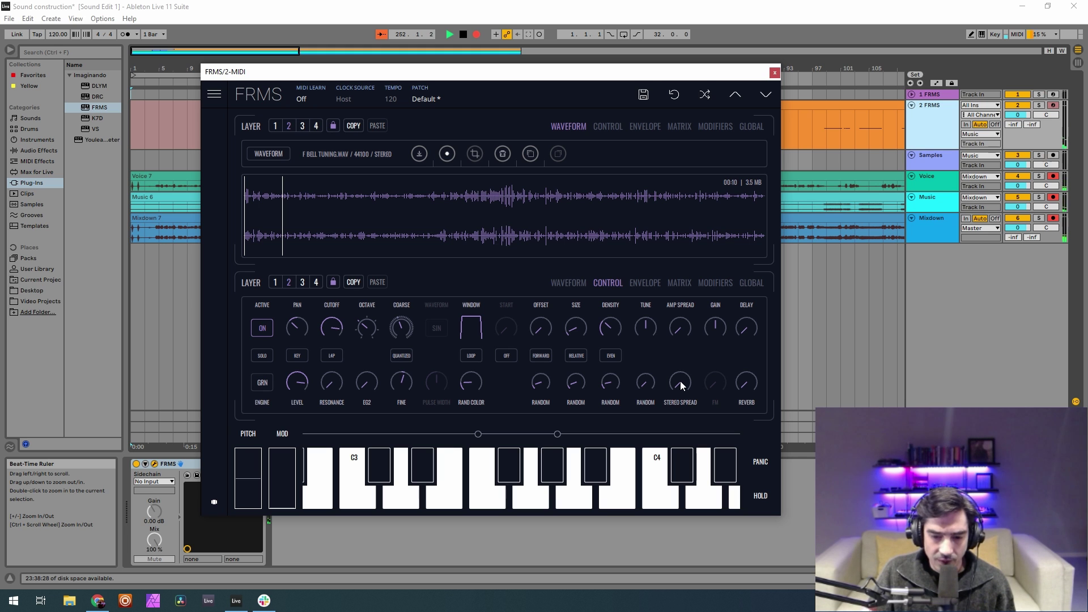
left_click_drag(680, 383, 631, 312)
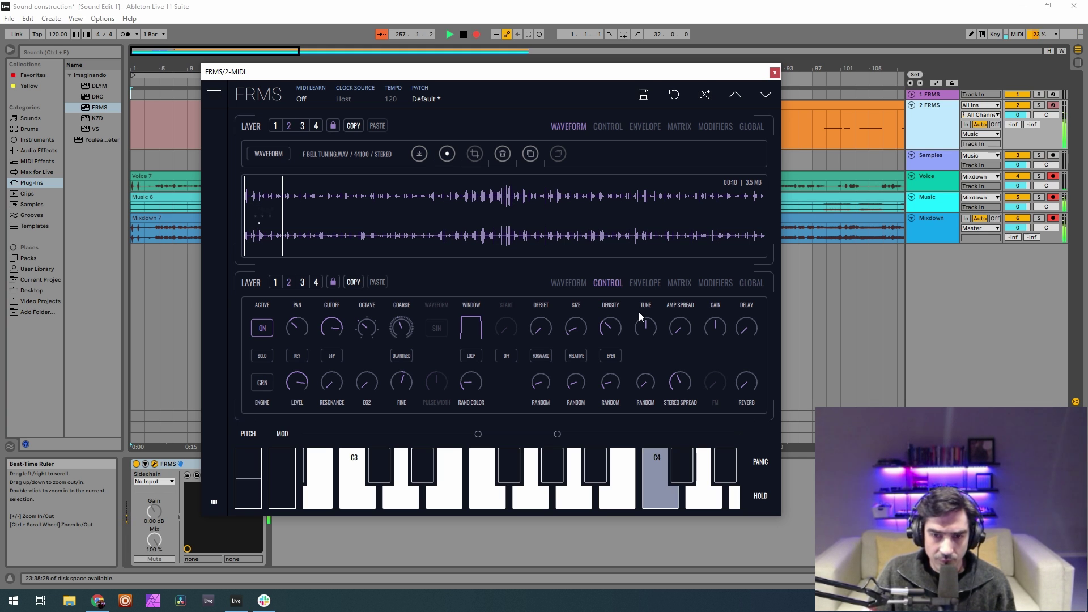
- Enable the first FM mode in the global settings and add a small FM amount to layer 2
left_click(753, 282)
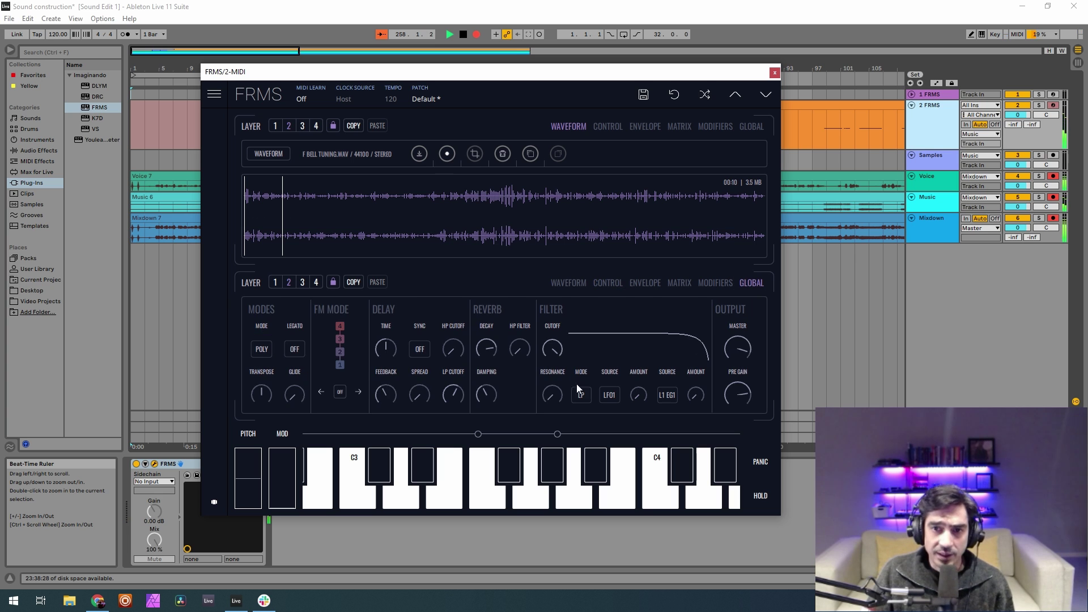
left_click(342, 395)
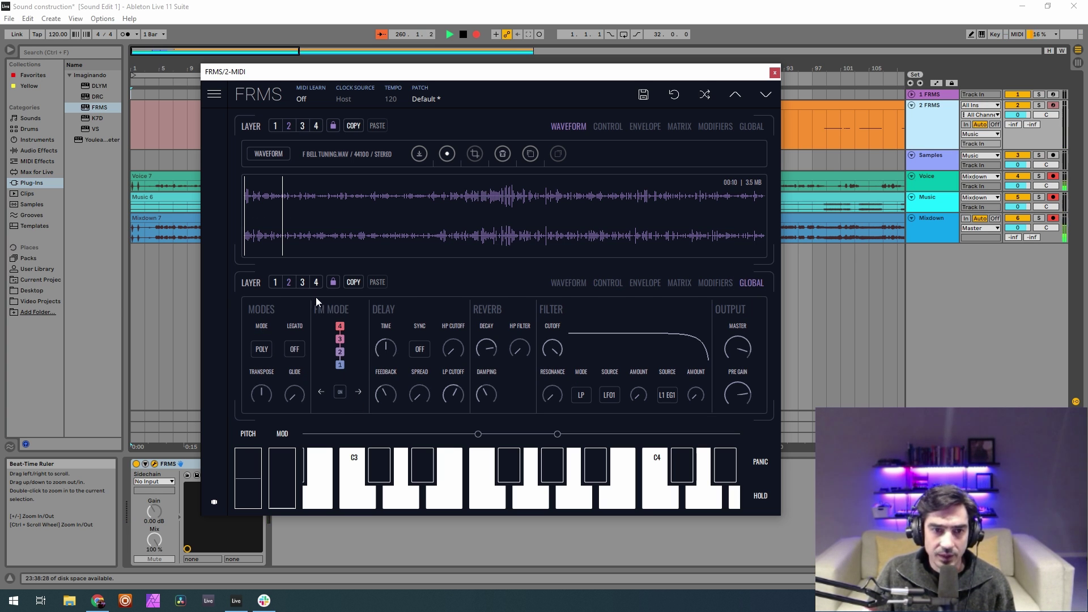
left_click(606, 276)
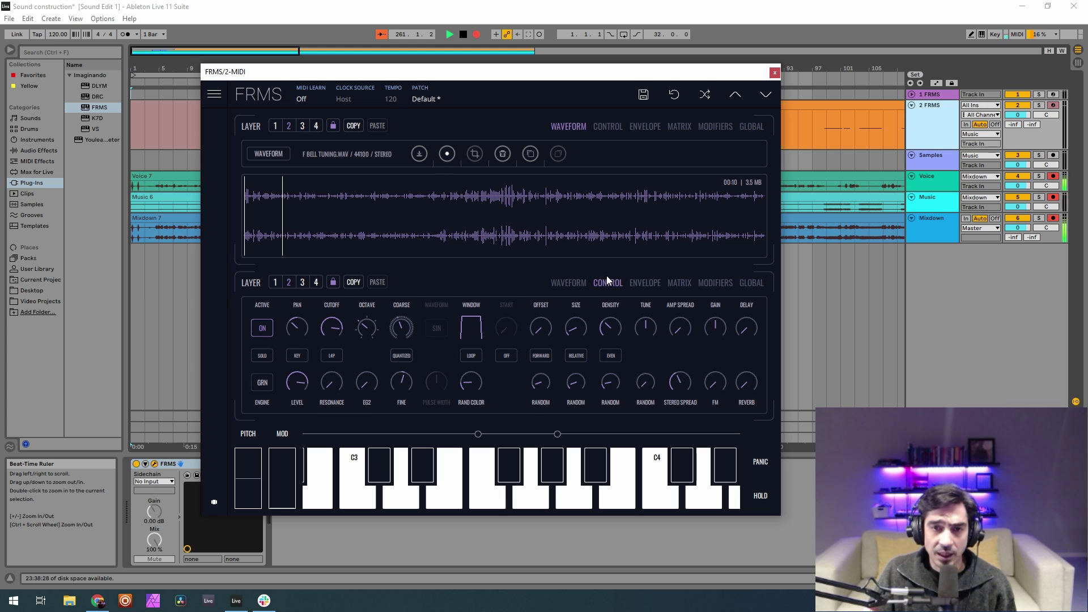
left_click(304, 283)
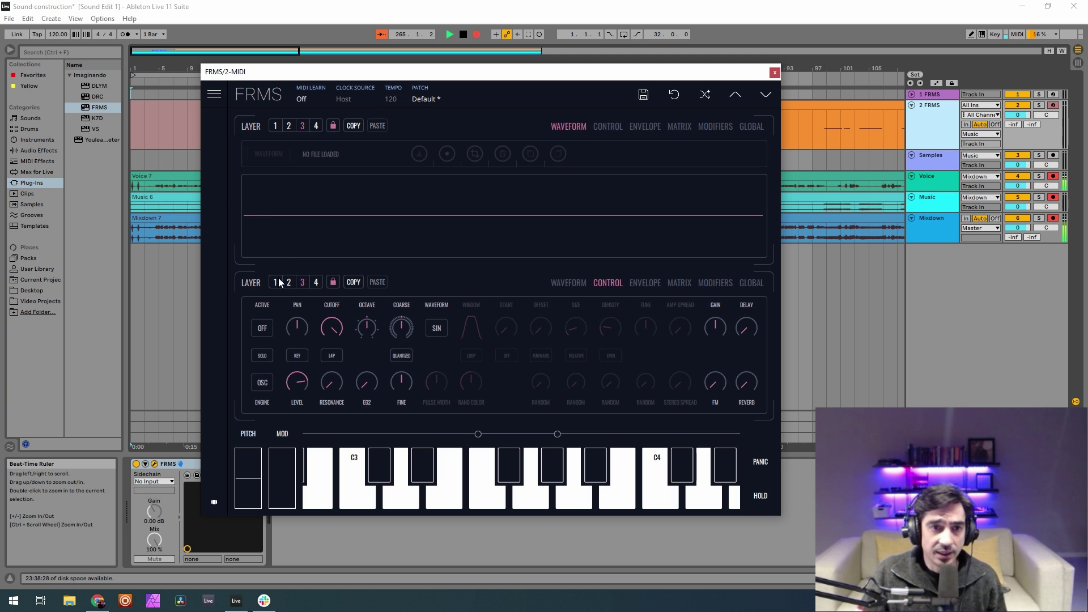
left_click(288, 283)
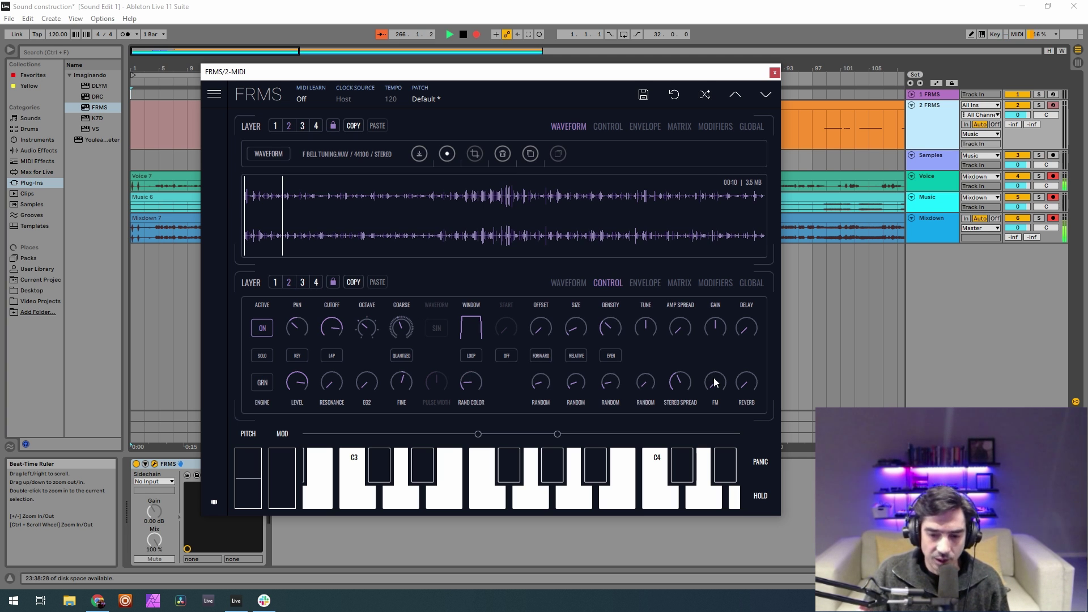
left_click_drag(714, 382, 753, 365)
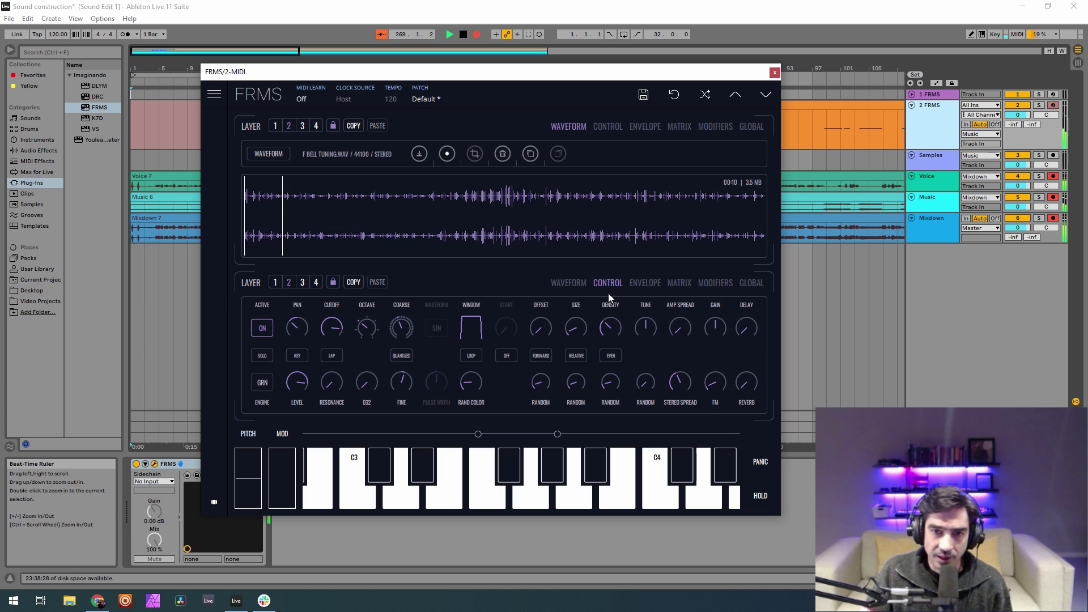
- Route LFO 1 to layer 2's grain offset in the modulation matrix with an amount of 0.972
left_click(712, 283)
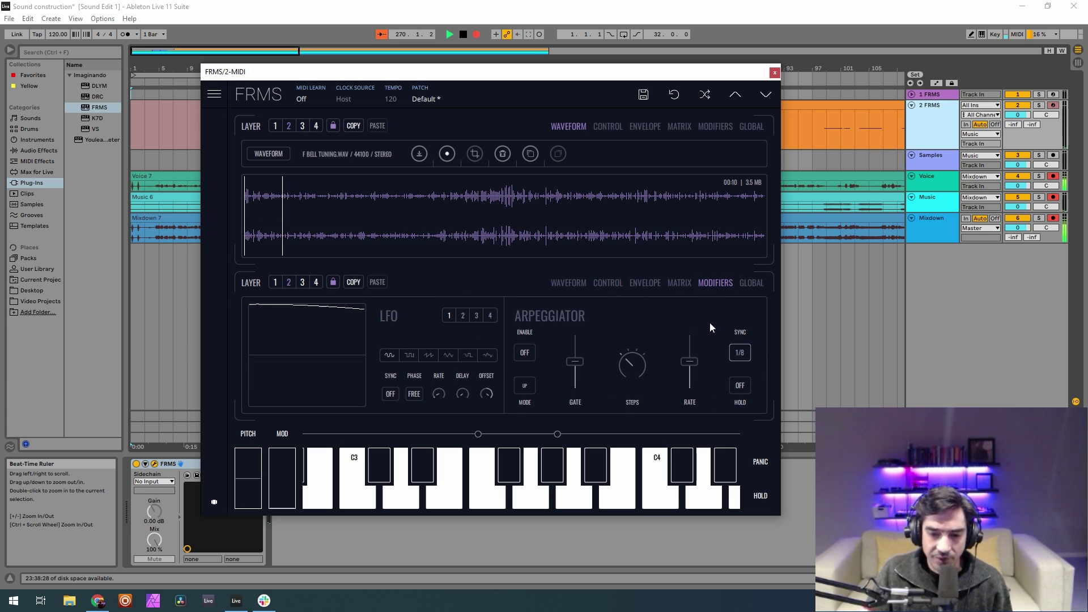
left_click(673, 284)
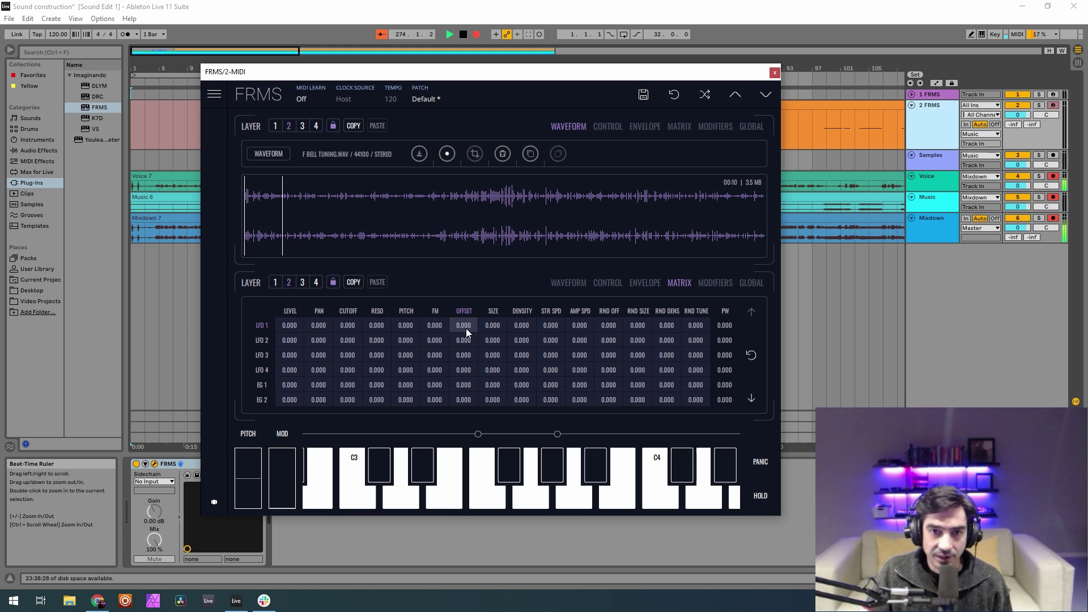
left_click_drag(460, 322, 489, 184)
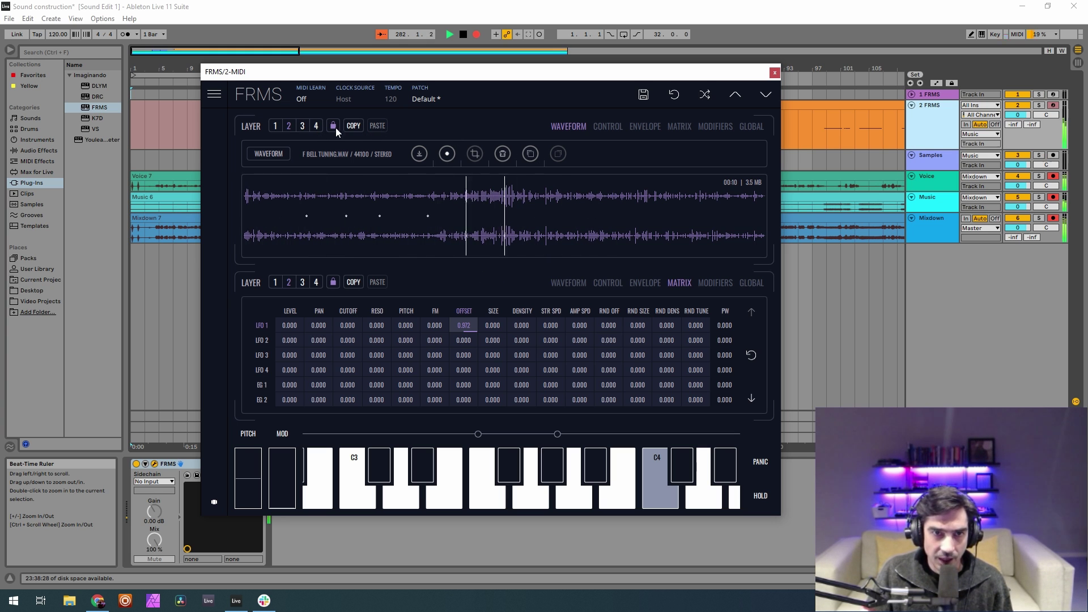
- Activate layer 3 as an oscillator and set its waveform to SAW
left_click(596, 126)
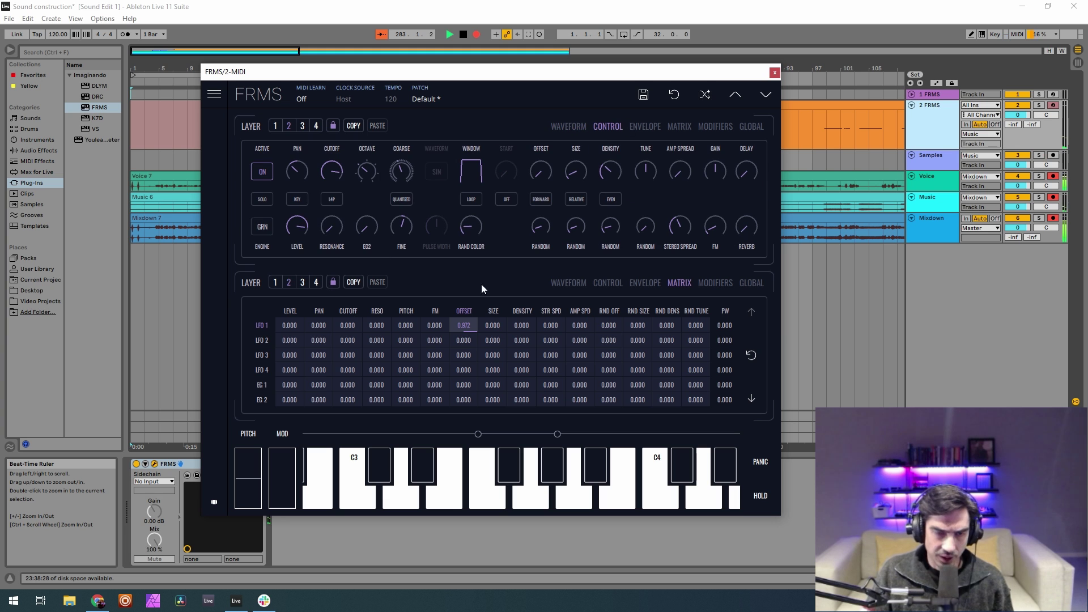
left_click(306, 283)
left_click(604, 283)
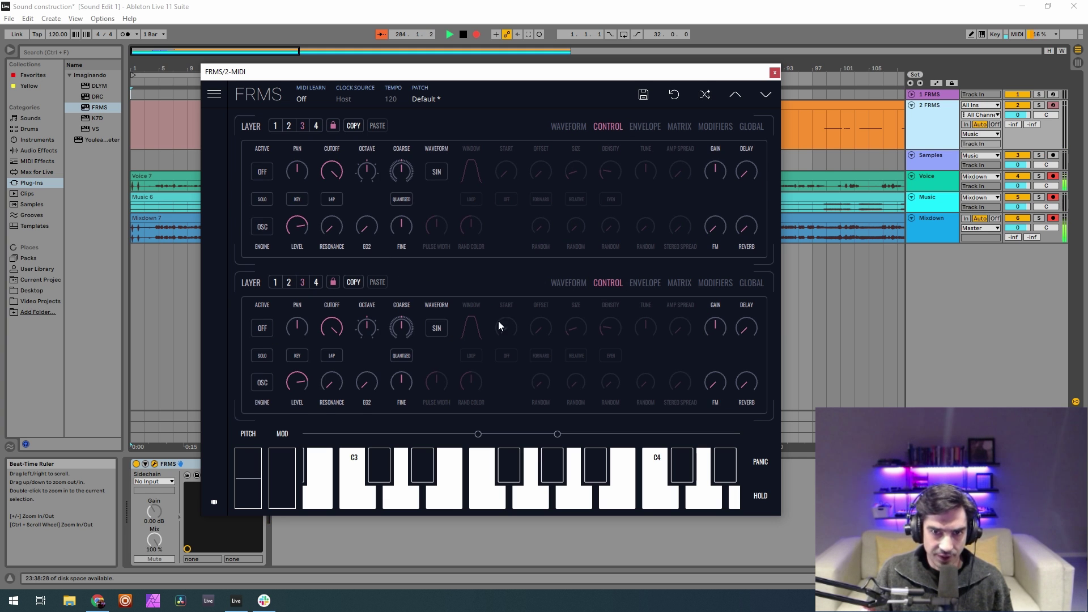
left_click(285, 282)
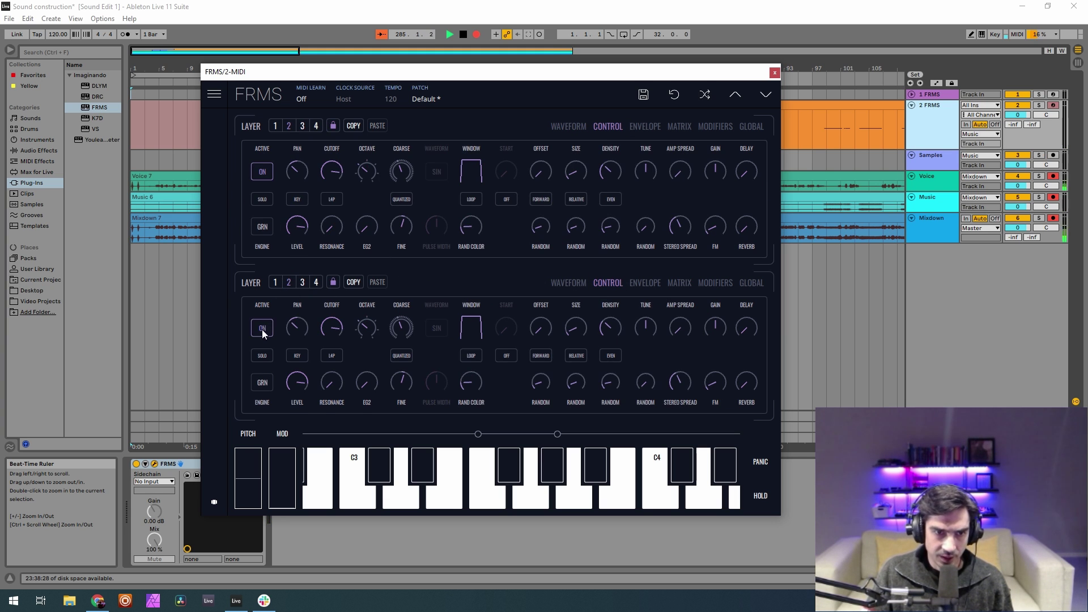
left_click(300, 283)
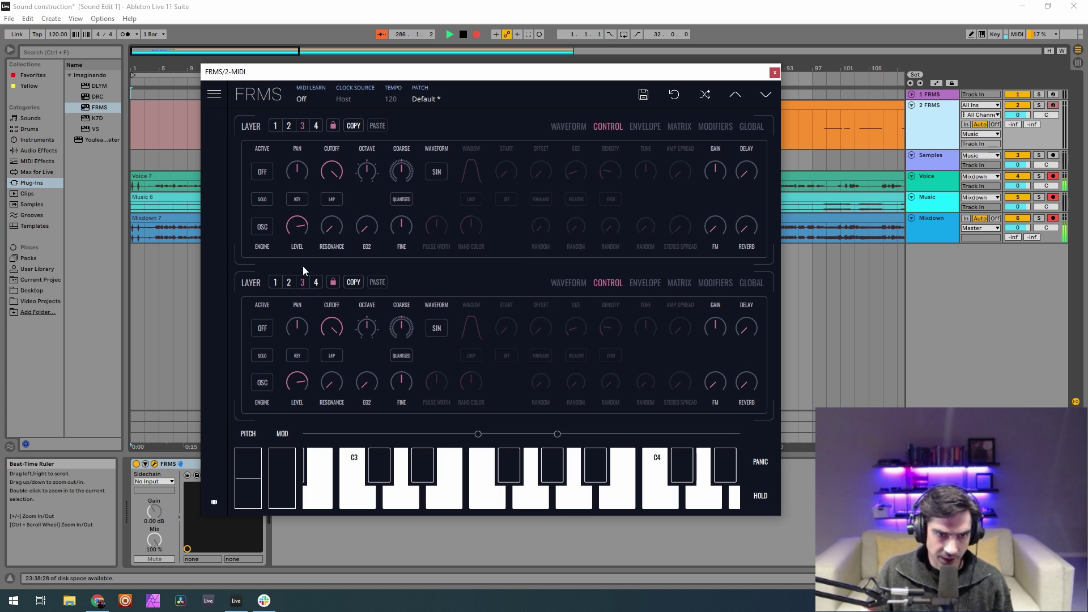
left_click(263, 326)
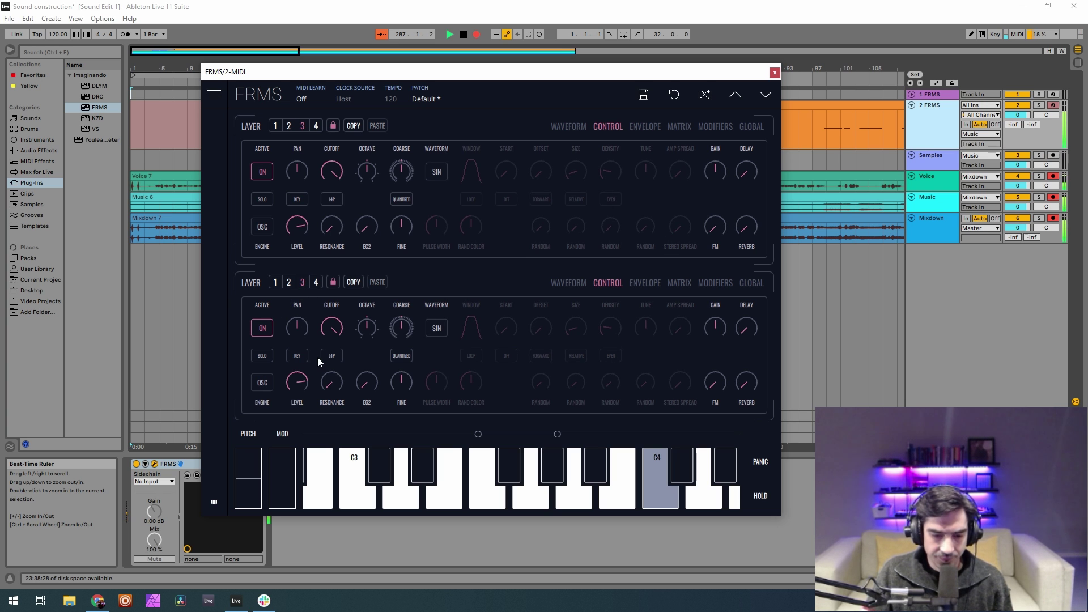
left_click(433, 330)
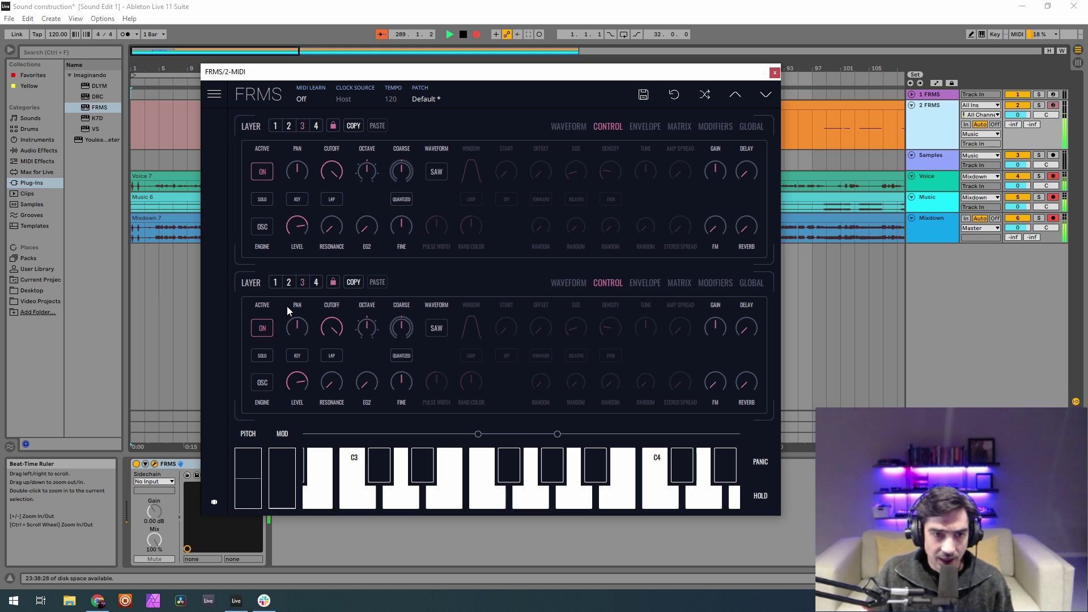
- Pan layer 3 slightly right of centre and rebalance its volume with a high gain and a low level
left_click_drag(300, 322, 318, 318)
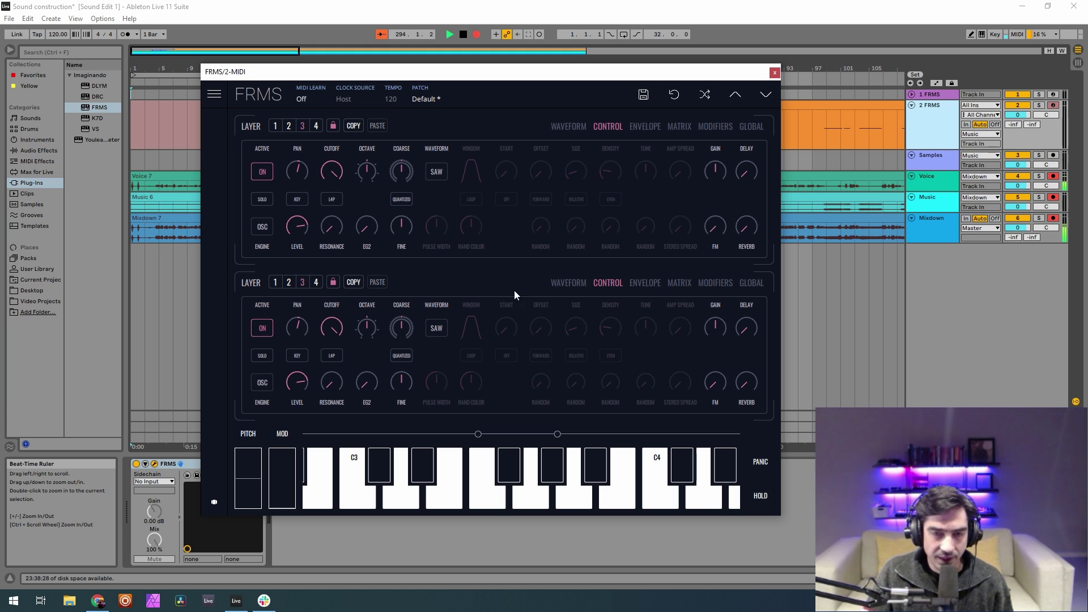
left_click_drag(296, 381, 370, 602)
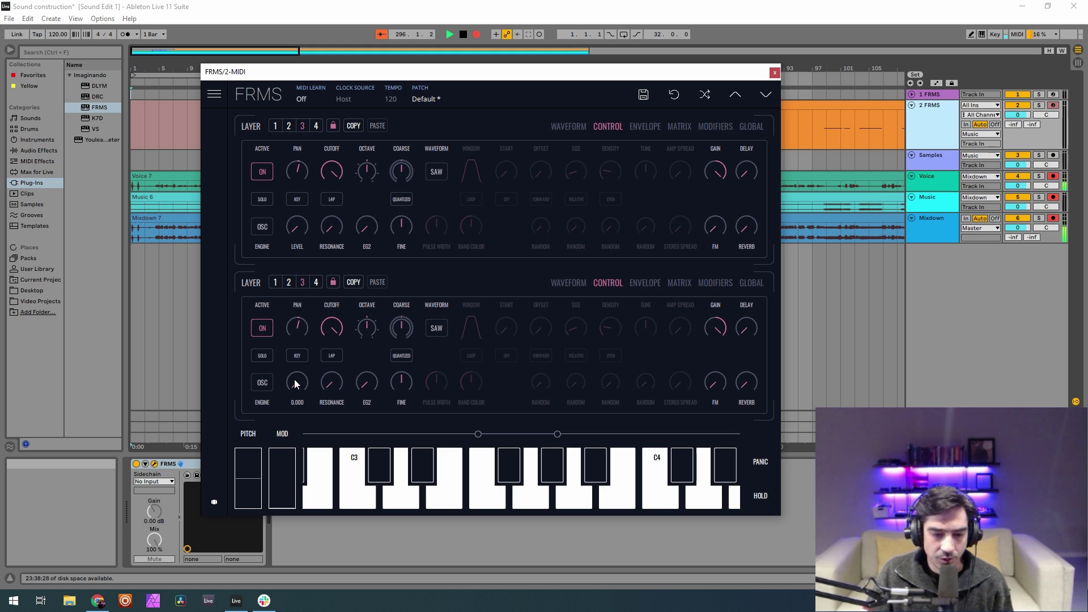
left_click_drag(295, 383, 372, 354)
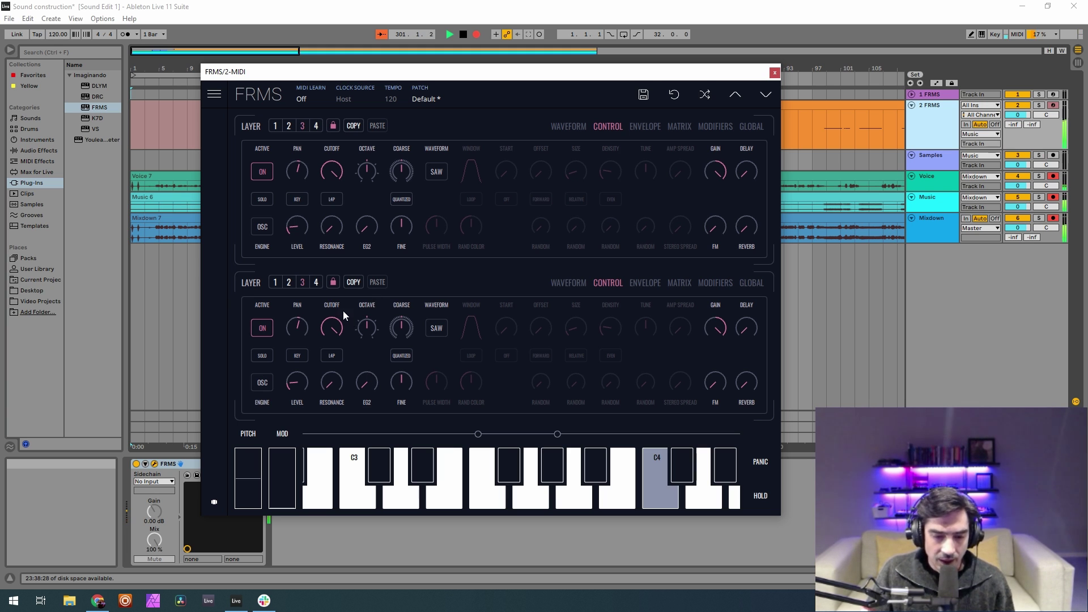
- Lower layer 3's filter cutoff to just below the midpoint and tune it to a lower octave with slightly reduced fine pitch
left_click_drag(332, 331, 349, 423)
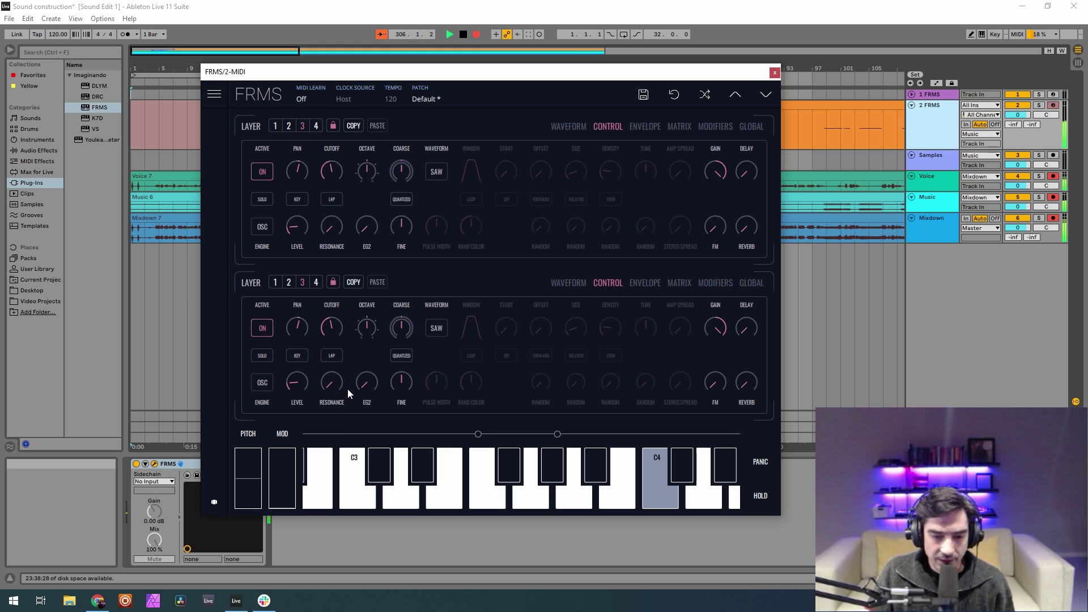
left_click_drag(369, 330, 372, 363)
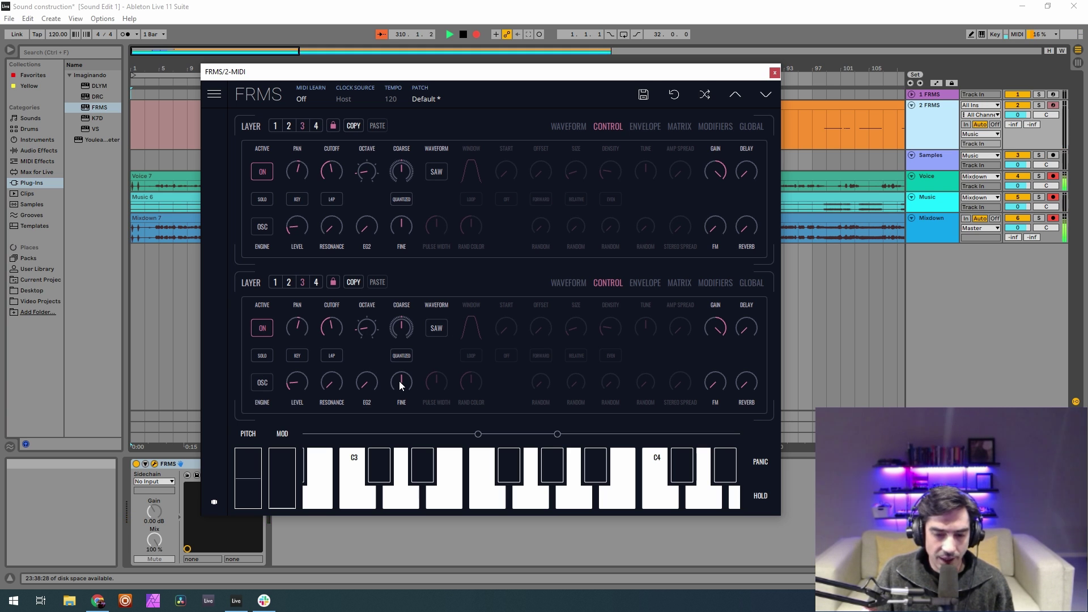
left_click_drag(400, 383, 405, 391)
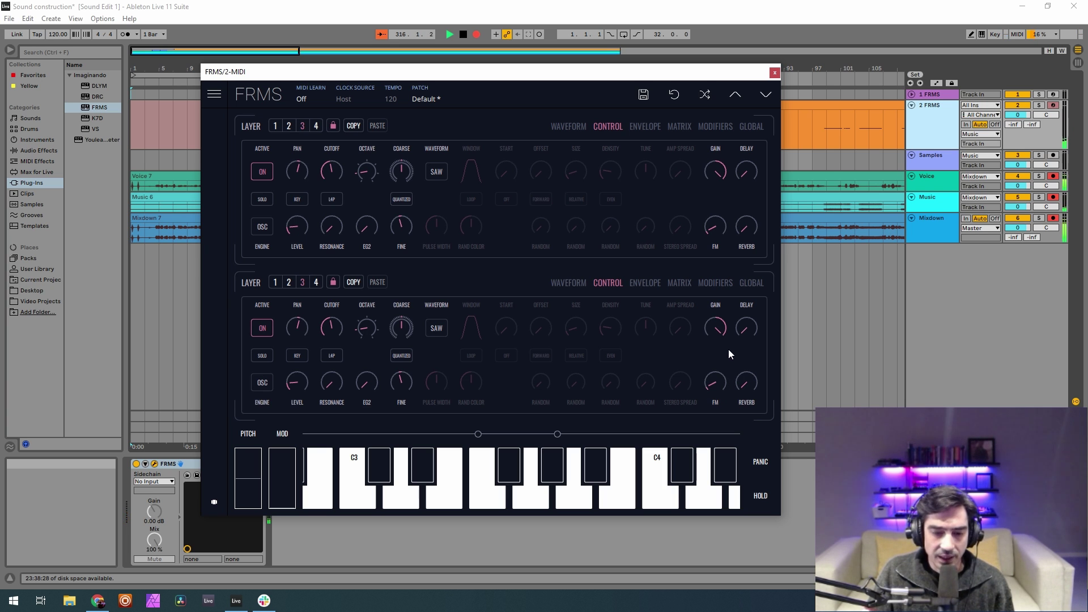
- Route LFO 3 to layer 3's FM in the modulation matrix with an amount of about 0.3
left_click(686, 286)
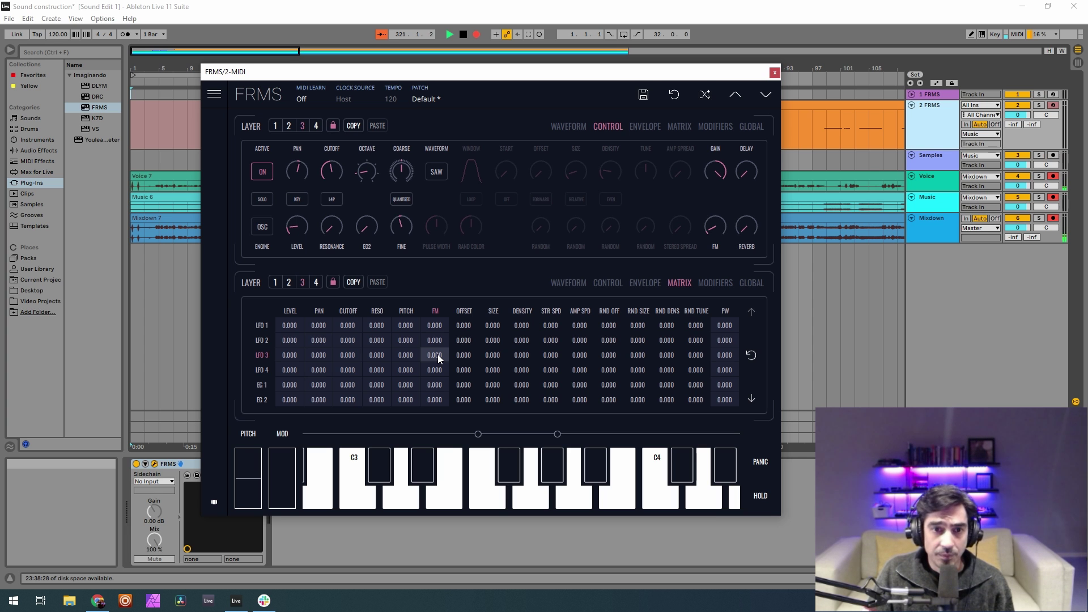
left_click(288, 125)
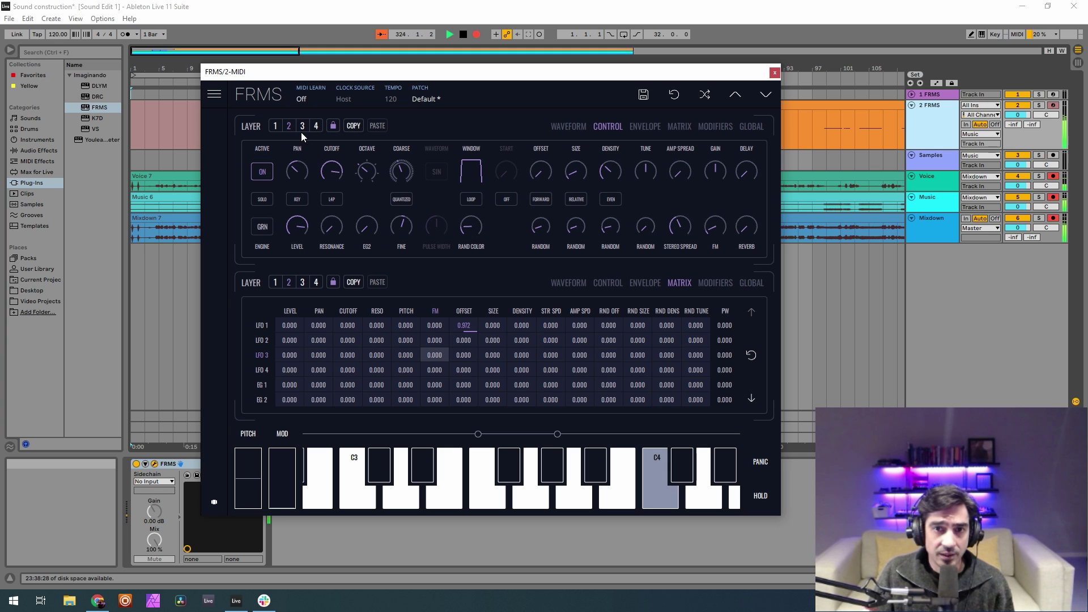
left_click(303, 126)
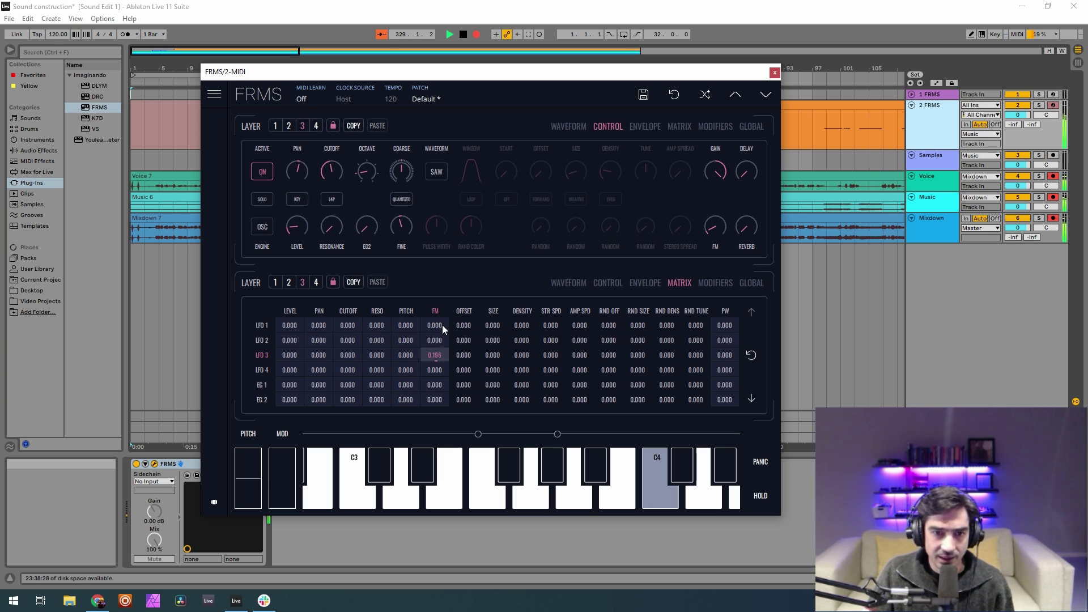
left_click_drag(443, 309, 454, 312)
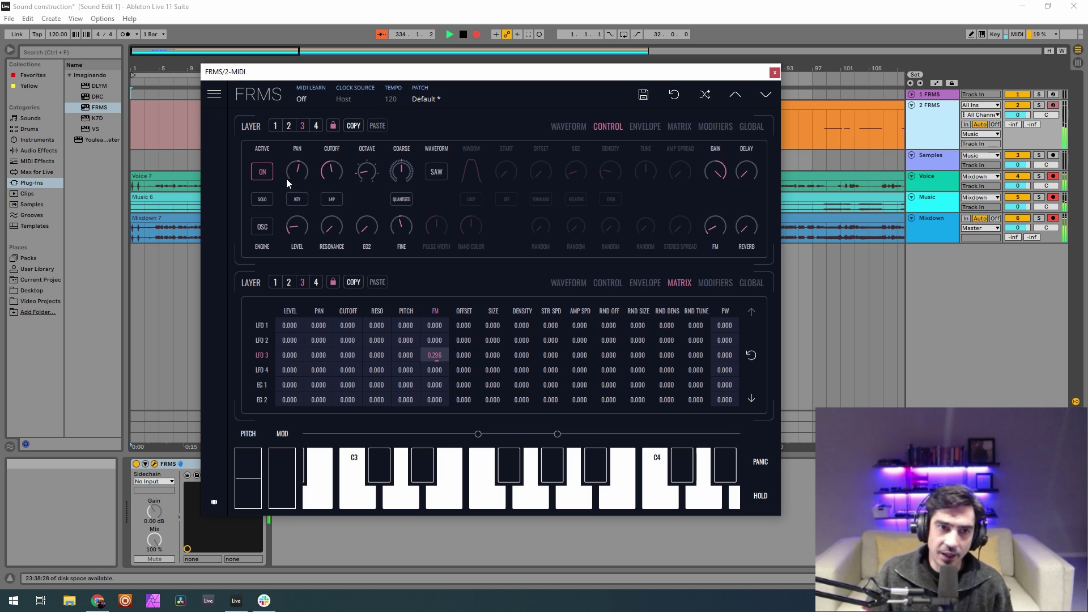
- Toggle layer 2's active state while comparing it with layer 3
left_click(289, 125)
left_click(299, 125)
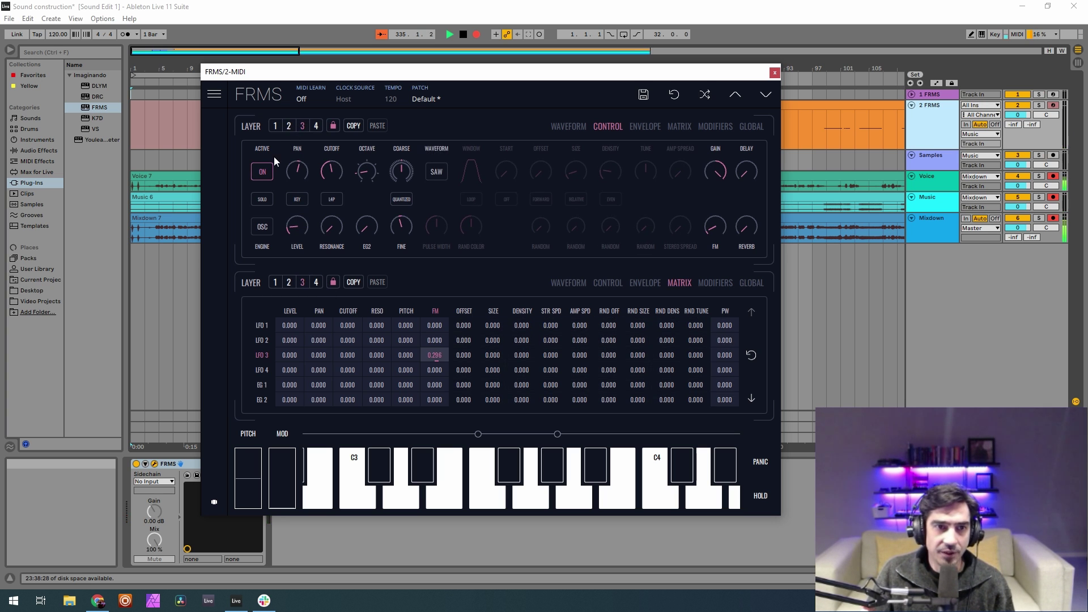
left_click(289, 126)
left_click(268, 168)
left_click(302, 125)
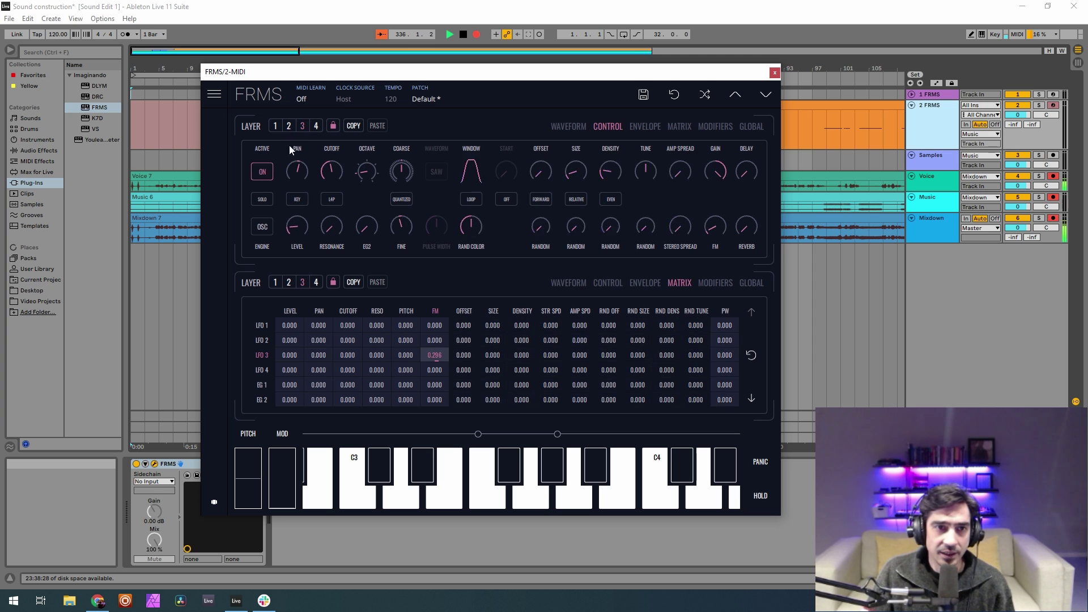
- Switch layer 1 to the oscillator engine with a saw waveform
left_click(274, 126)
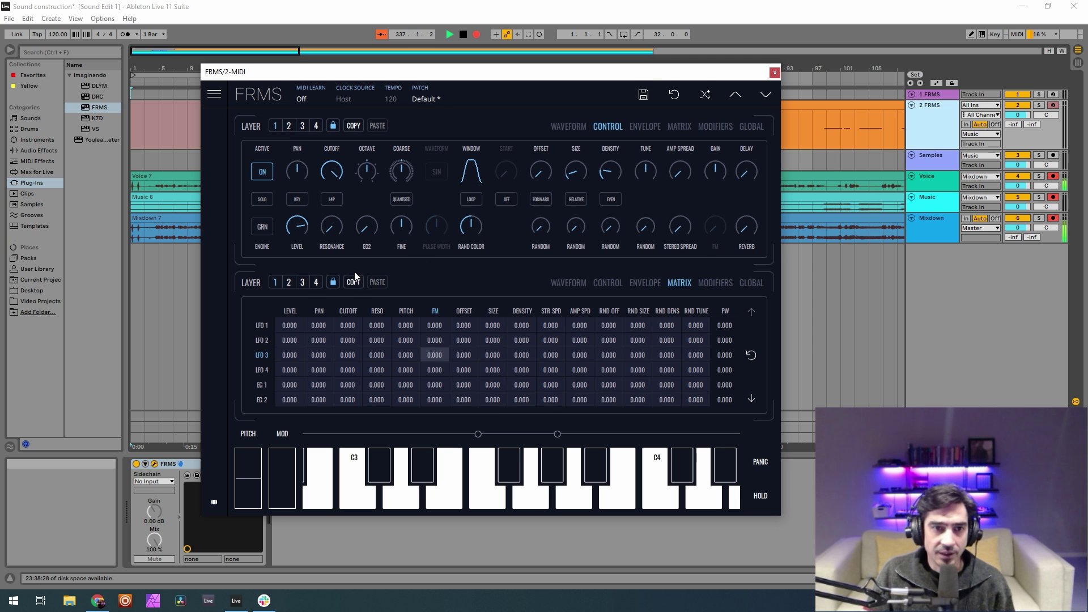
left_click(596, 286)
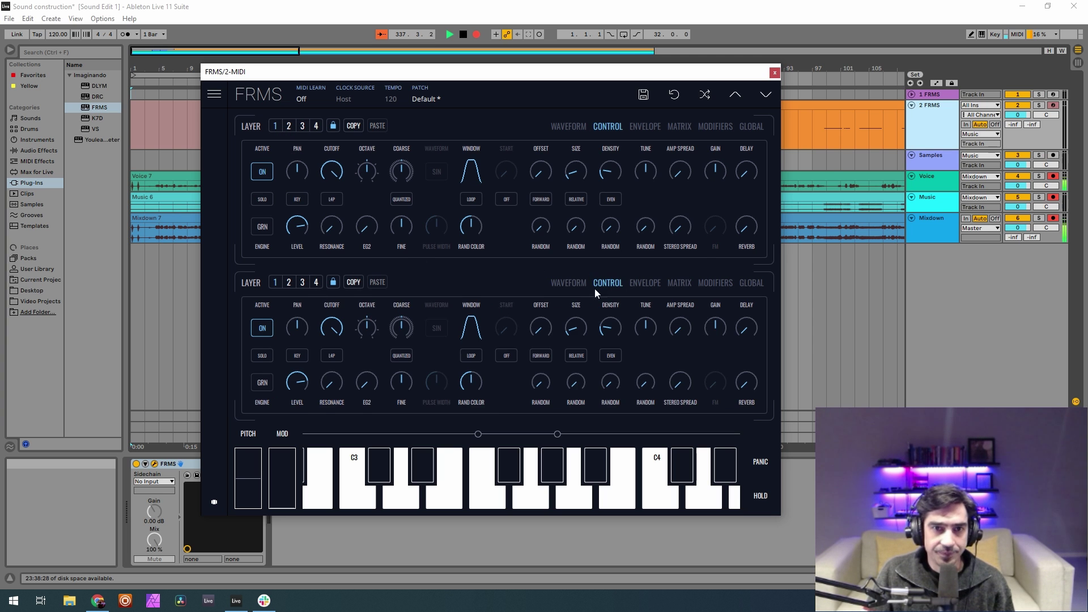
left_click(263, 390)
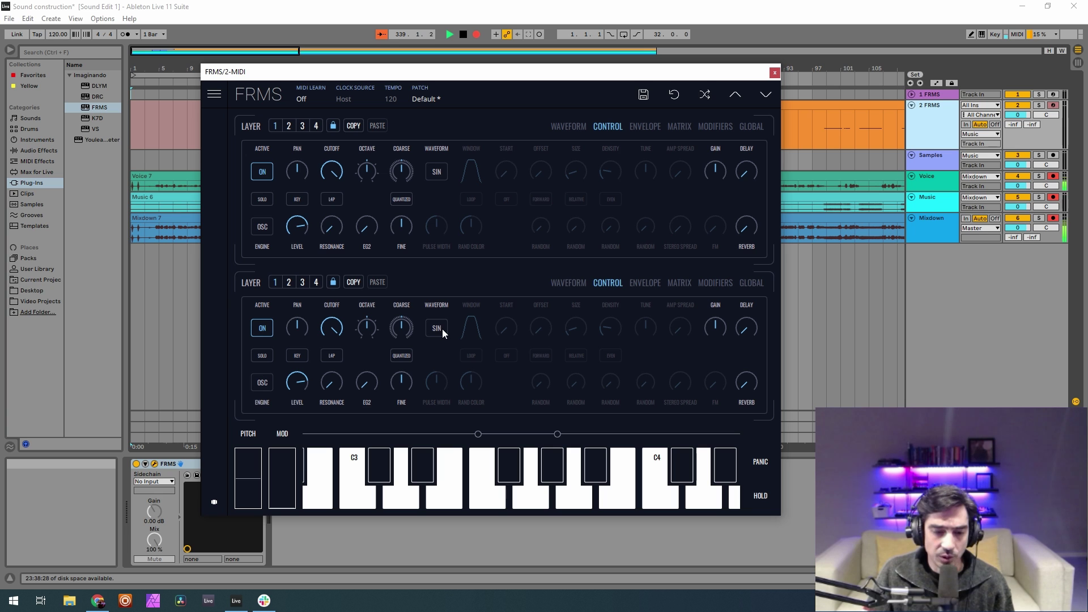
left_click(436, 329)
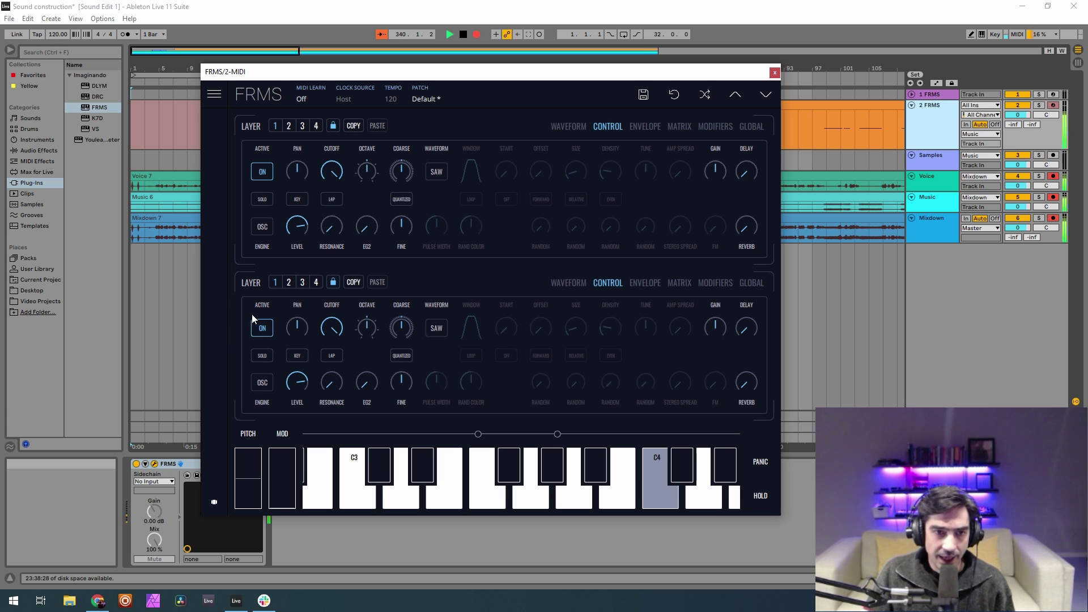
- Pan layer 1 slightly left of centre and rebalance its volume with a high gain and a low level
left_click_drag(298, 327, 304, 325)
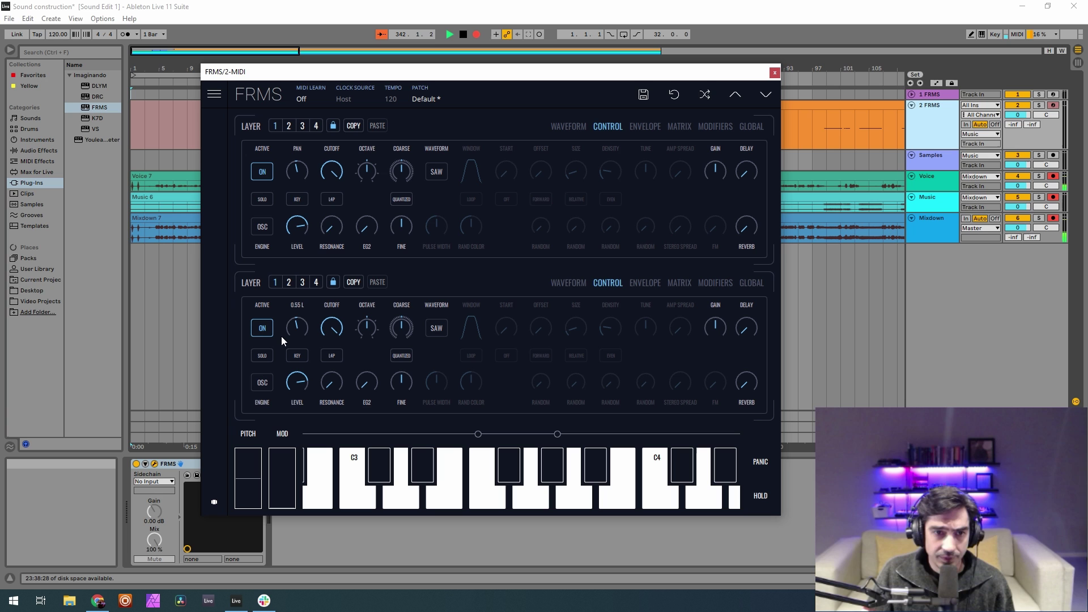
left_click_drag(717, 330, 717, 309)
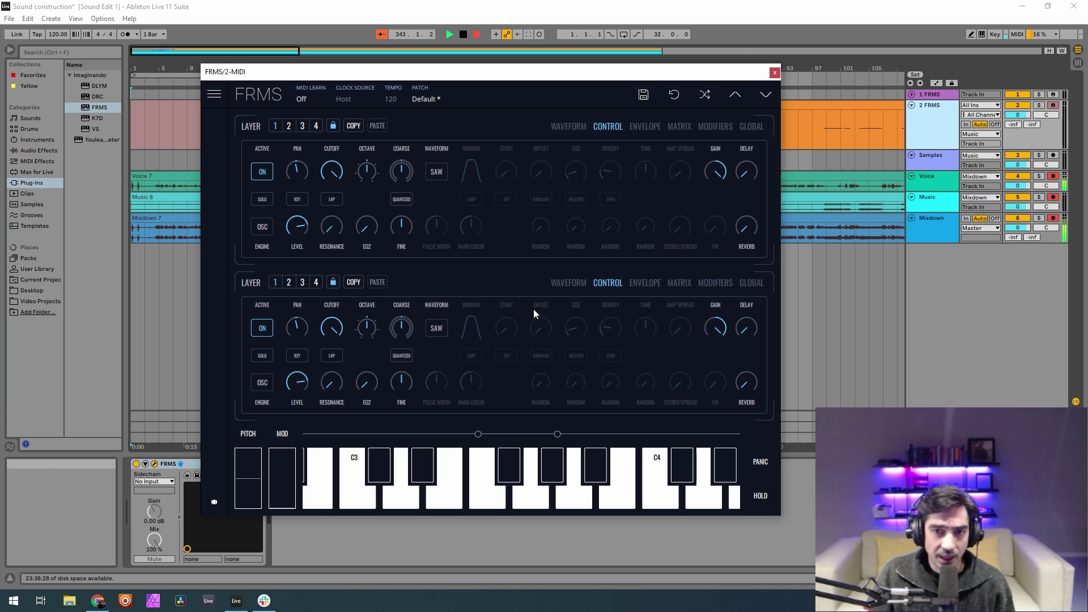
left_click_drag(297, 382, 365, 361)
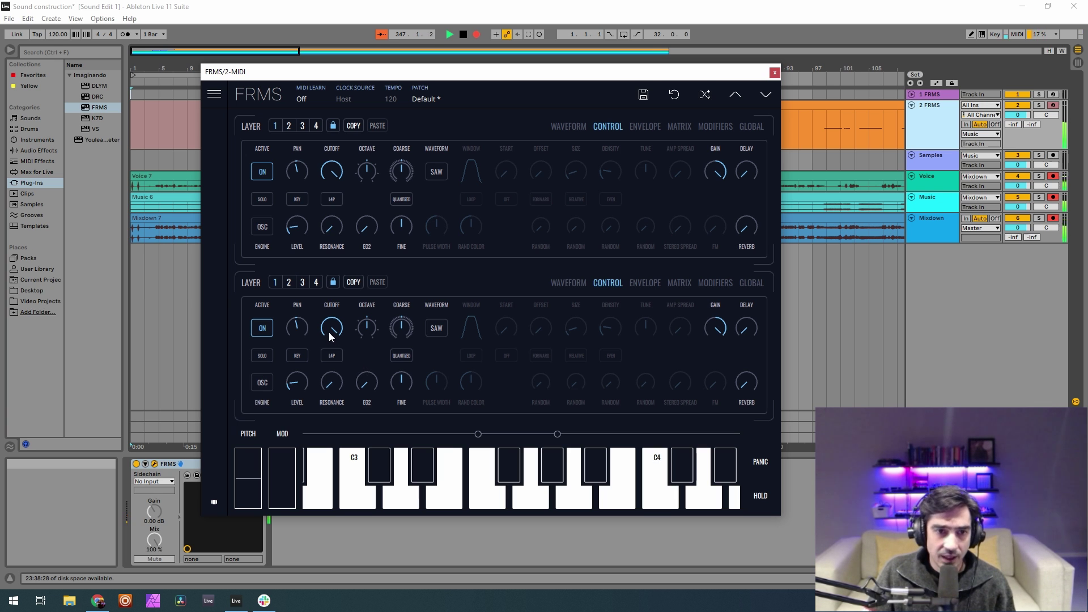
- Lower layer 1's filter cutoff to just below the midpoint and tune it to a lower octave with slightly raised fine pitch
left_click_drag(328, 332, 372, 434)
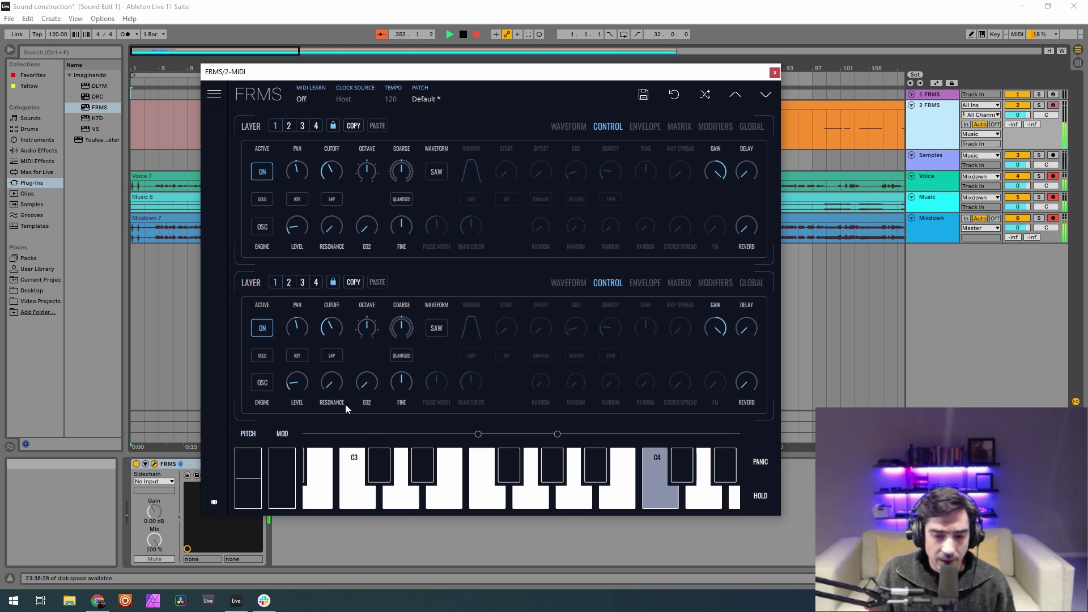
left_click_drag(368, 342, 375, 385)
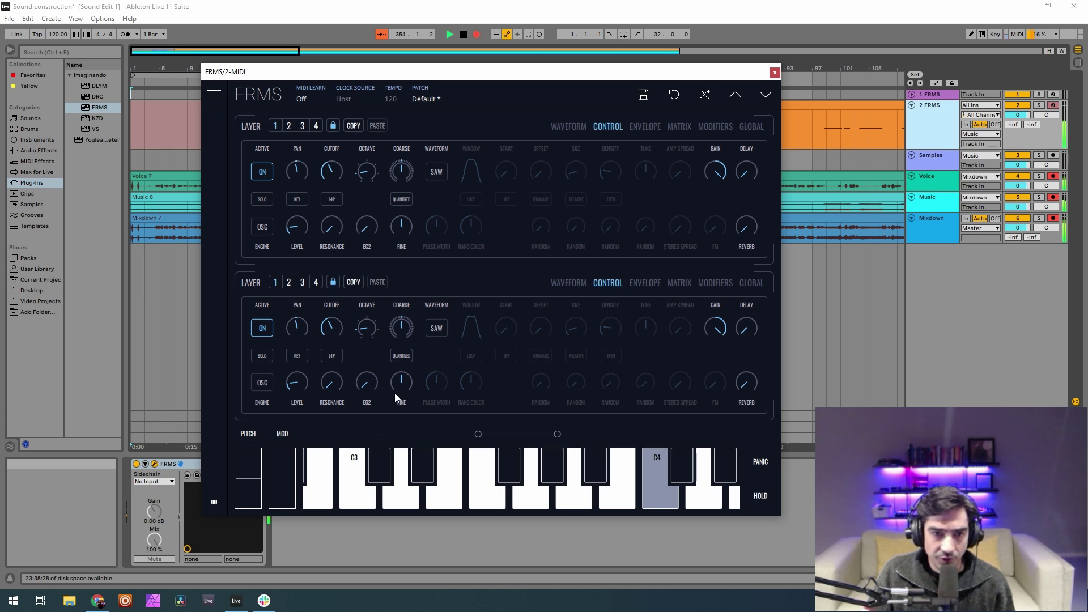
mouse_move(402, 388)
left_mouse_down()
mouse_move(417, 389)
mouse_move(407, 389)
left_mouse_up()
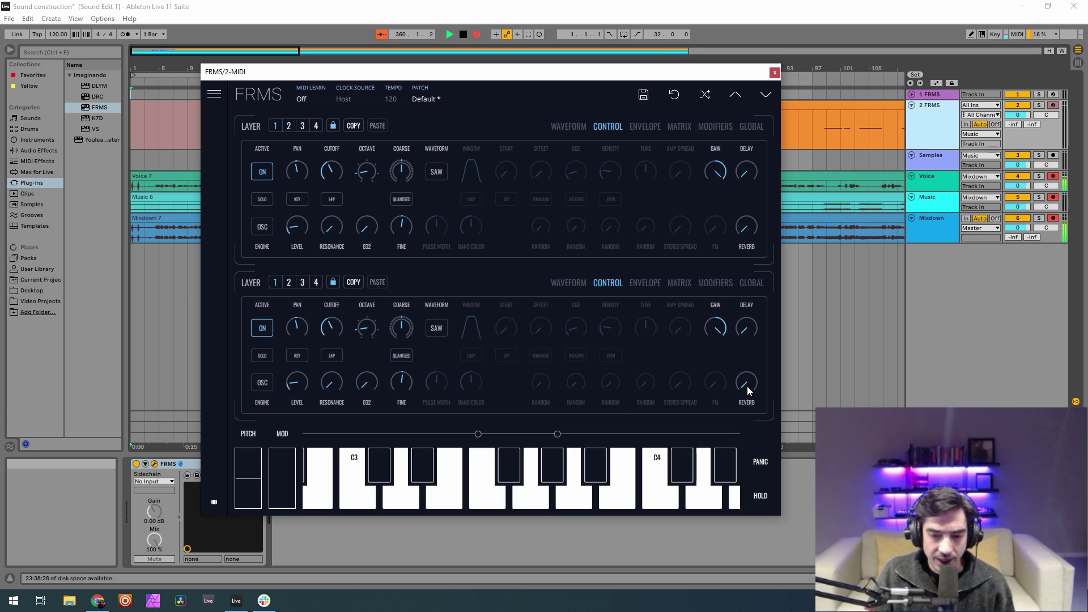
- Raise layer 1's reverb send to just below the midpoint and slightly raise the global reverb's high-pass filter
left_click_drag(747, 386, 746, 350)
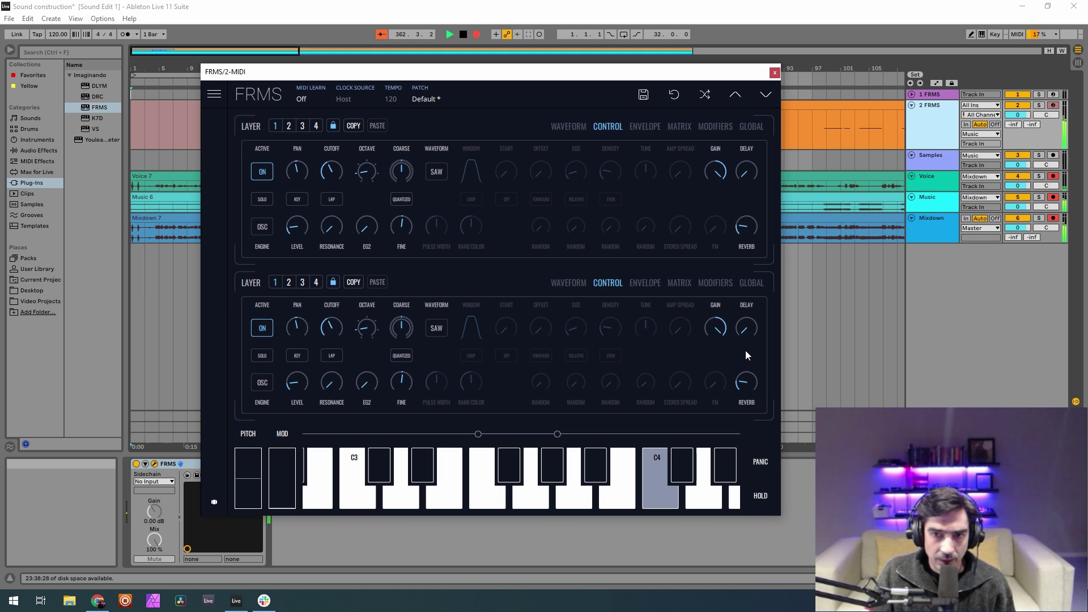
left_click(747, 283)
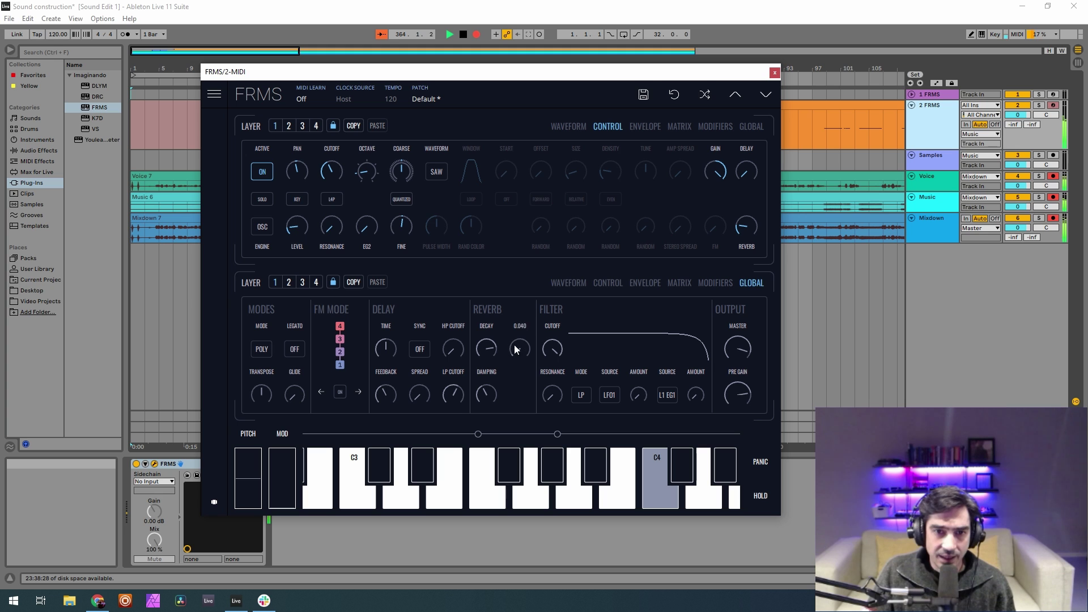
left_click_drag(533, 329, 532, 328)
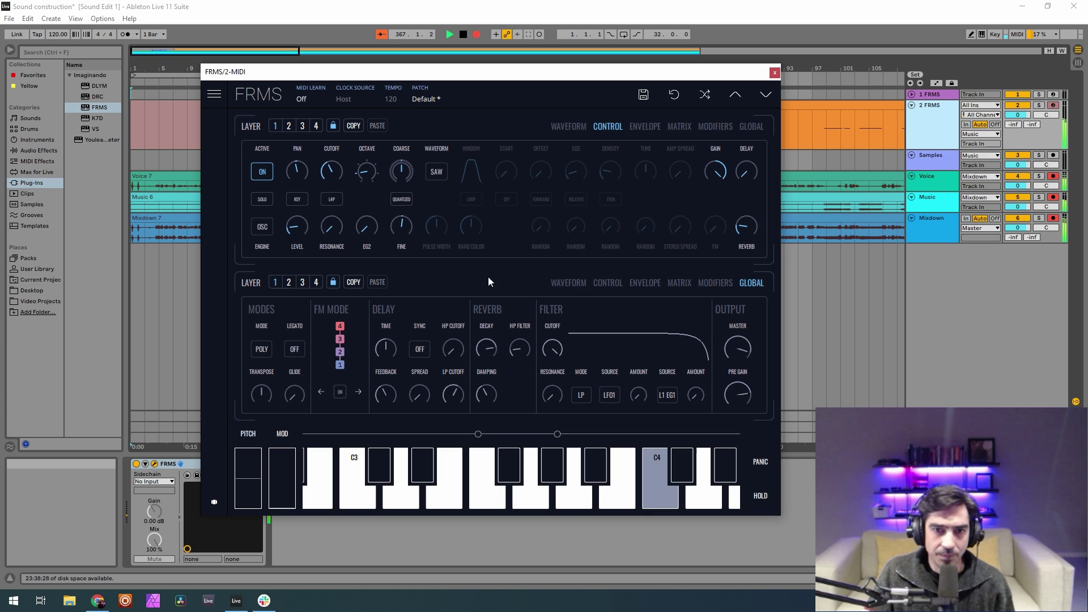
left_click(680, 284)
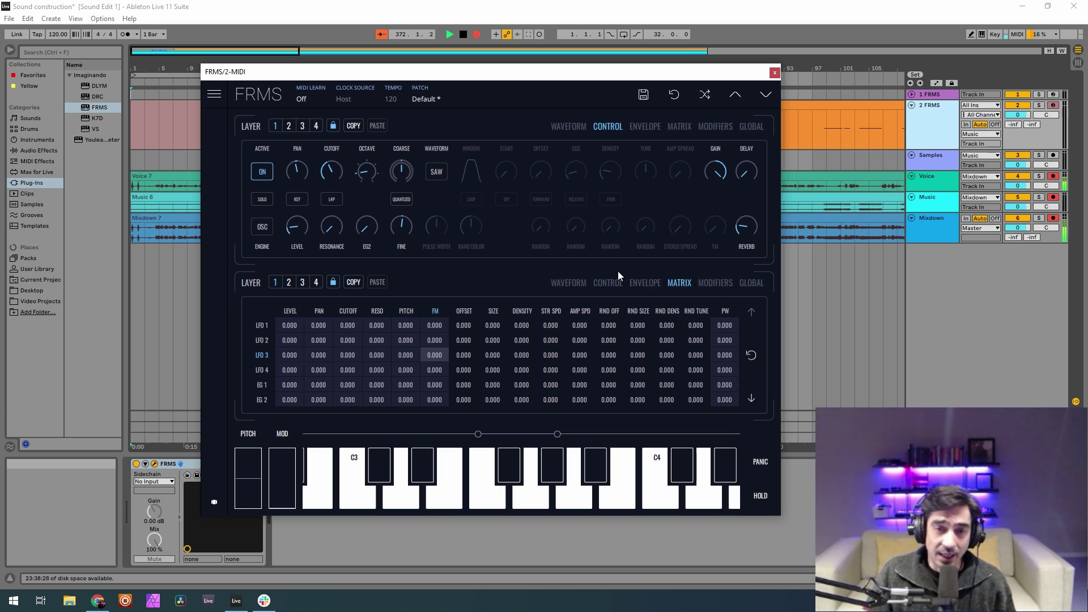
left_click(607, 283)
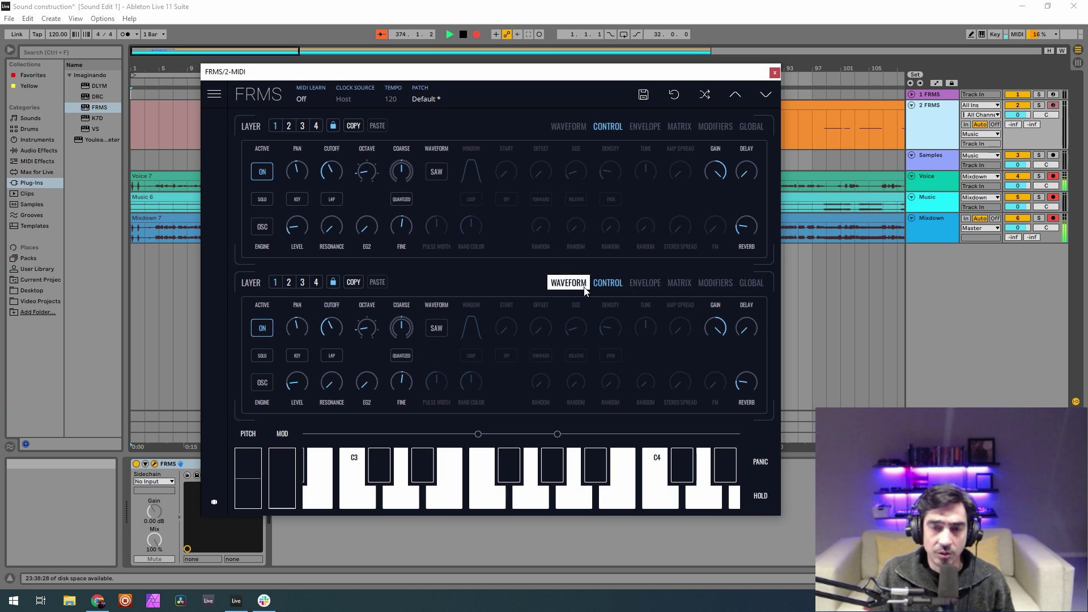
left_click(568, 282)
- Set the EG1 attack of layer 1 to 0.100
left_click(645, 283)
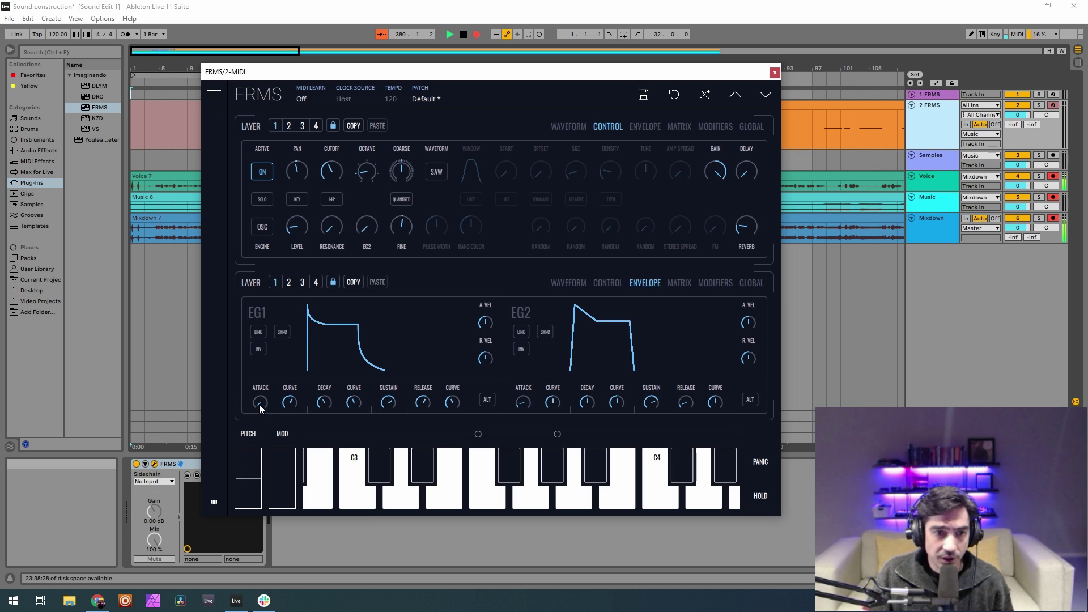
mouse_move(259, 404)
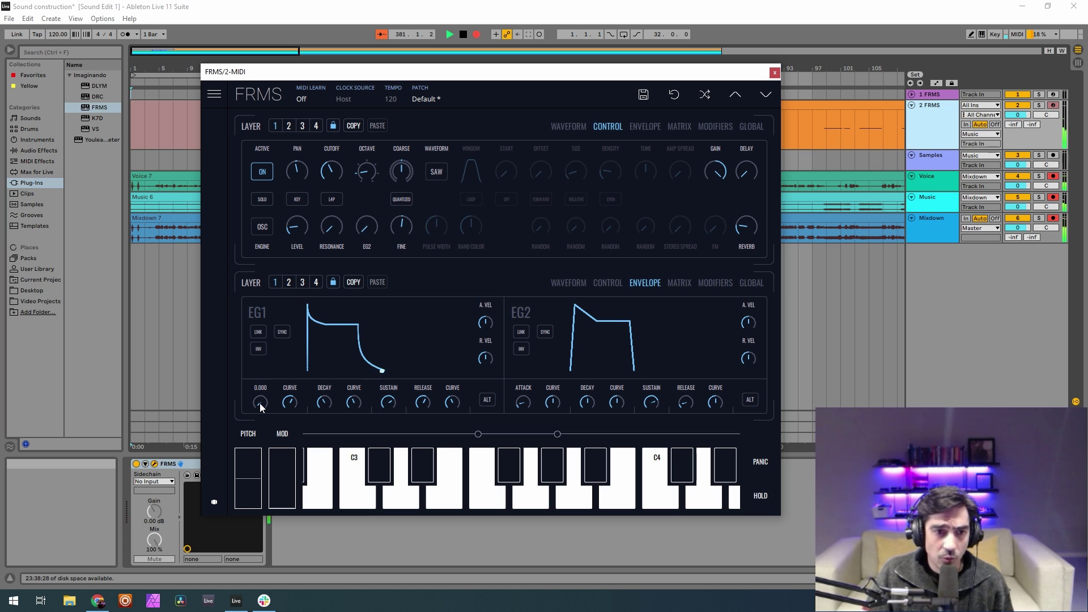
left_click_drag(260, 403, 261, 380)
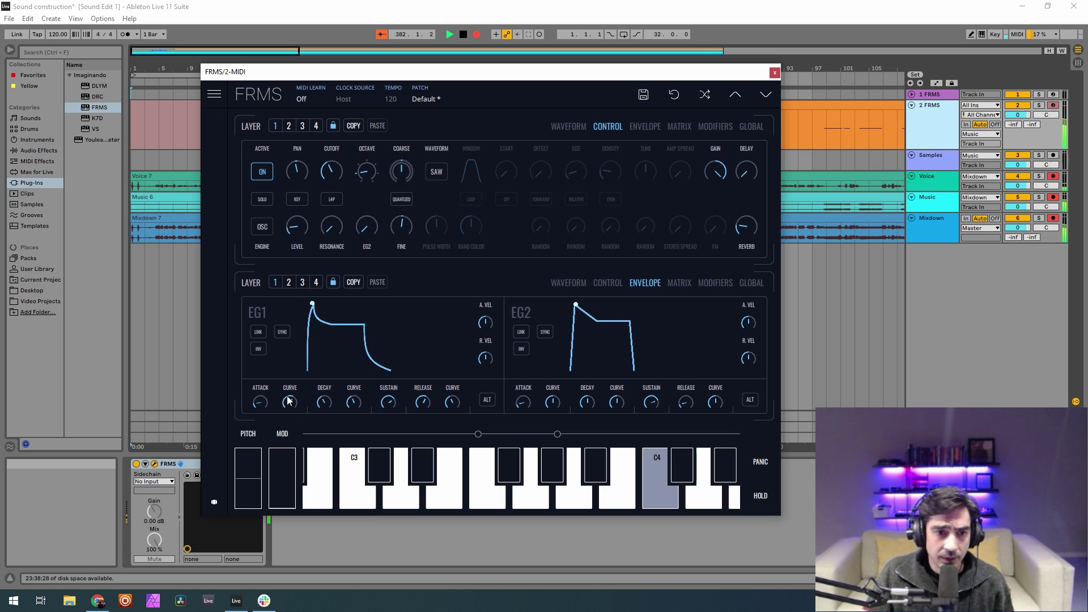
mouse_move(258, 403)
left_click_drag(258, 402, 249, 407)
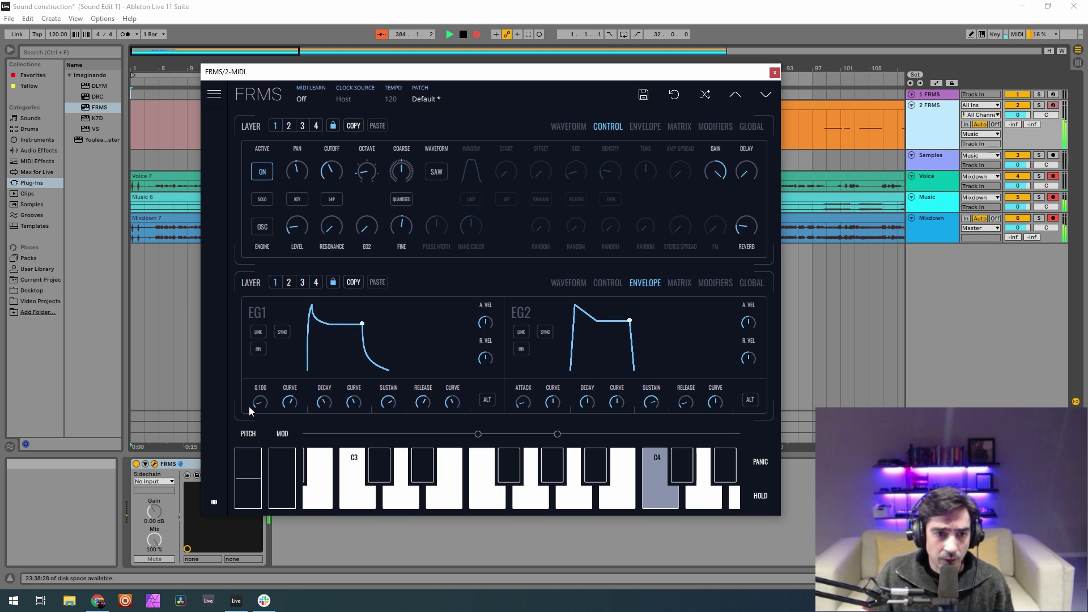
- Lower layer 1's EG1 attack curve to just below the midpoint and raise its sustain to maximum
left_click(290, 402)
left_click_drag(290, 406, 289, 430)
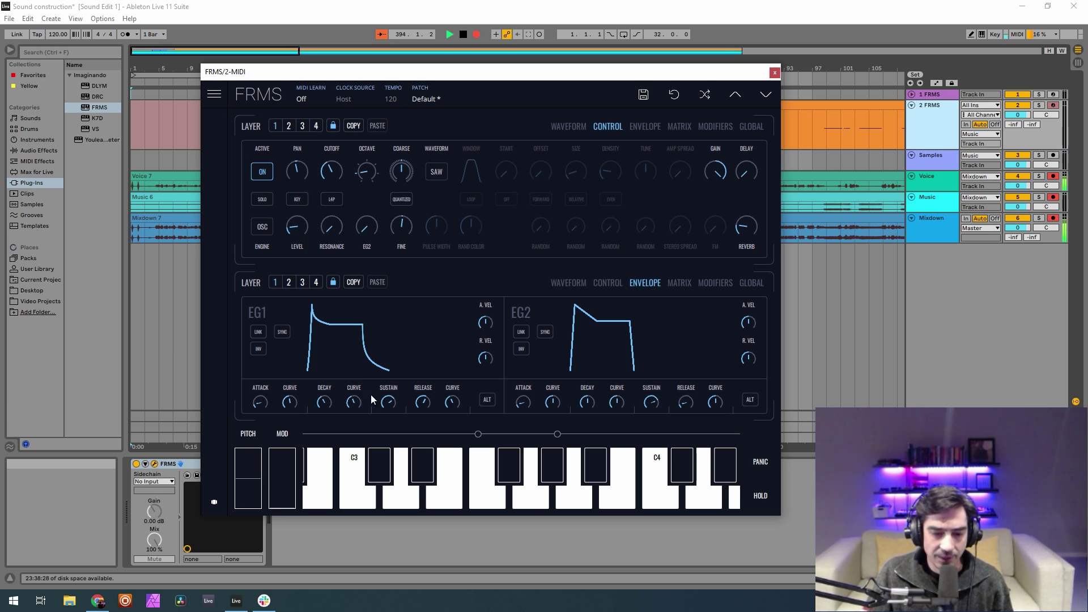
left_click_drag(385, 399, 427, 335)
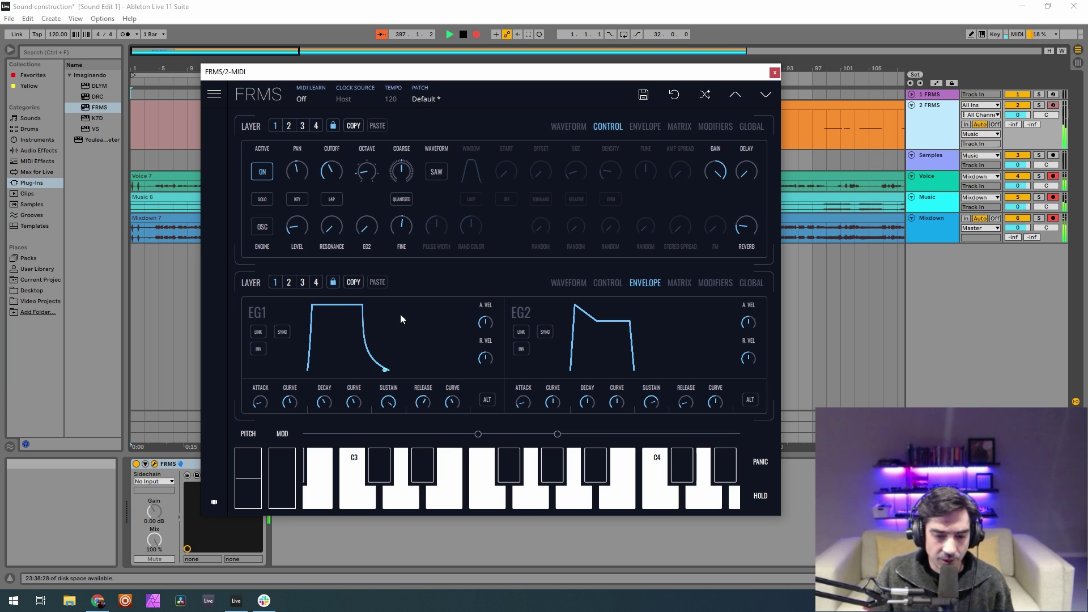
- Lengthen layer 3's EG1 attack slightly and switch the layer on
left_click(302, 282)
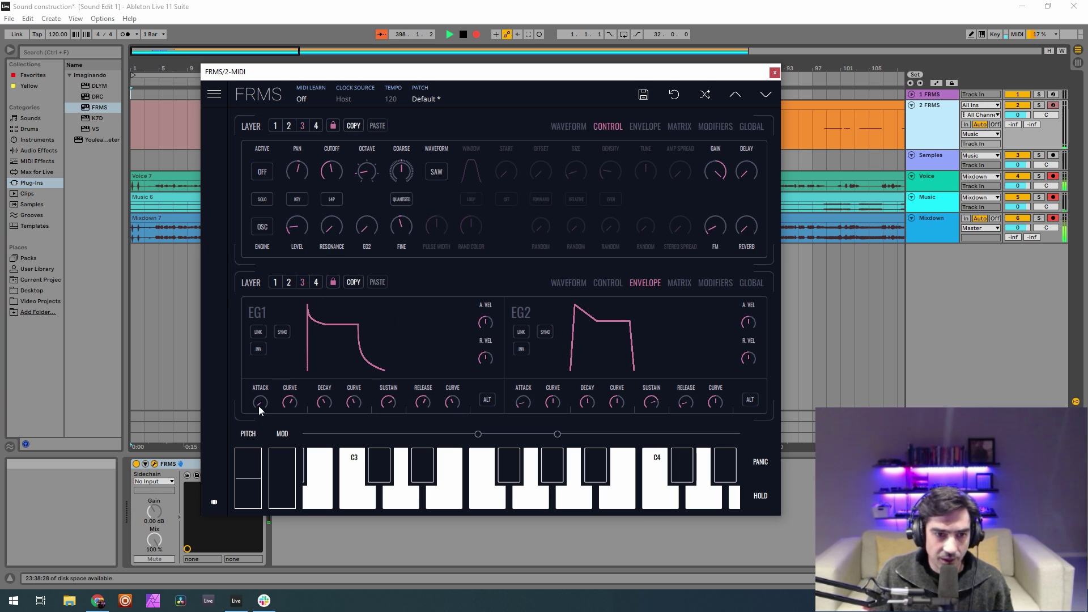
left_click_drag(259, 404, 293, 388)
left_click(569, 283)
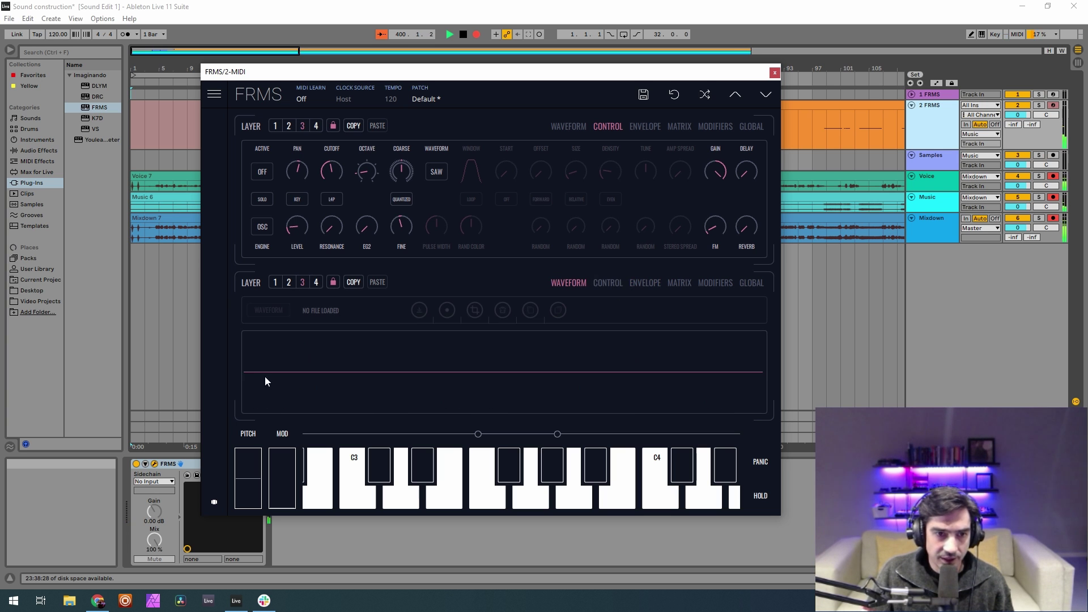
left_click(597, 283)
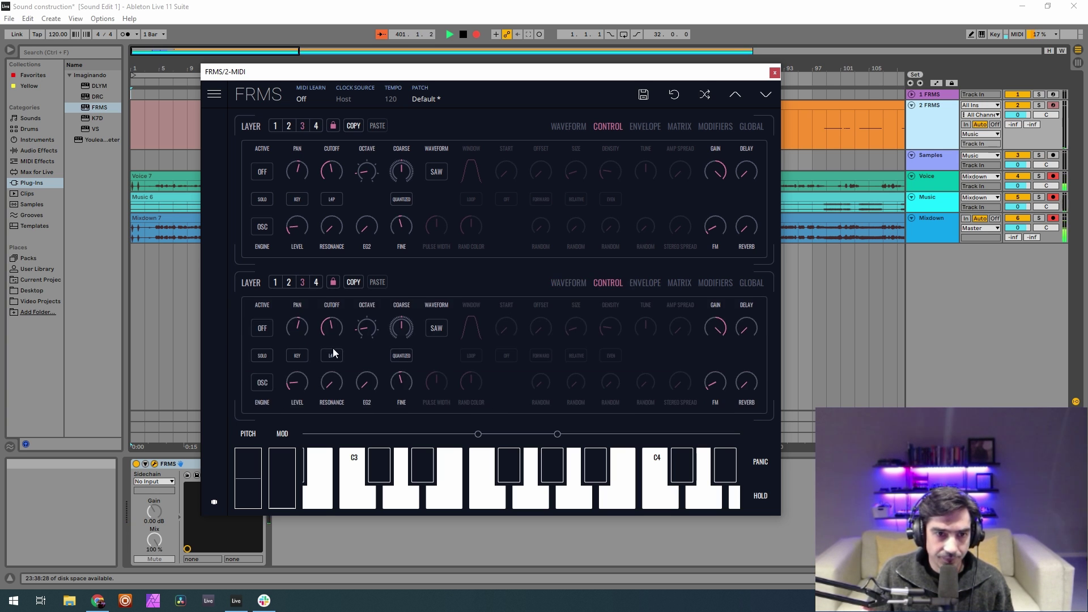
left_click(262, 329)
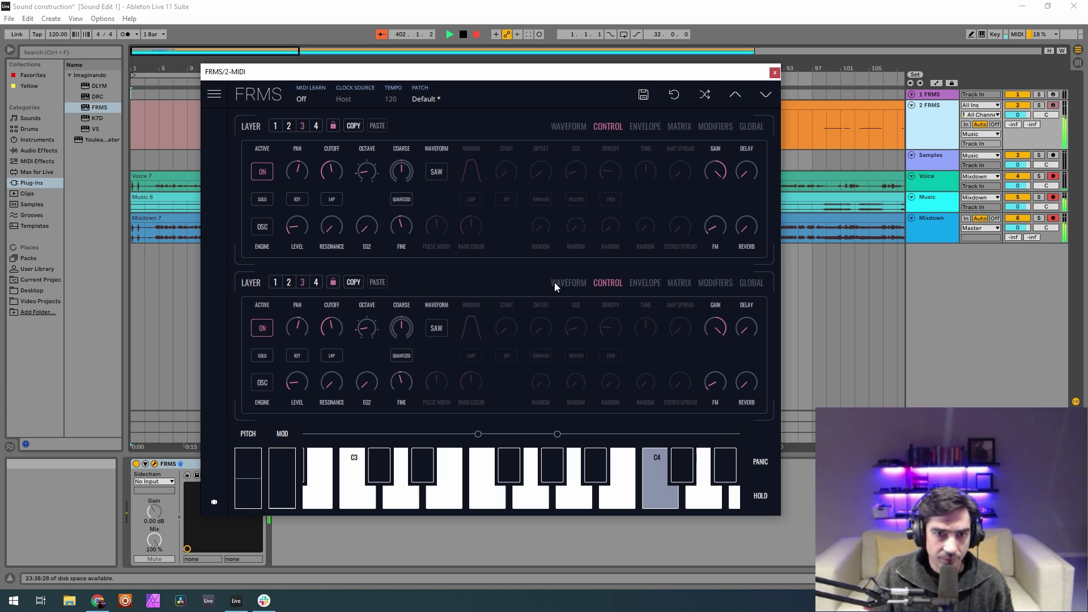
- Refine layer 3's EG1 with an attack curve just below the midpoint and maximum sustain
left_click(645, 283)
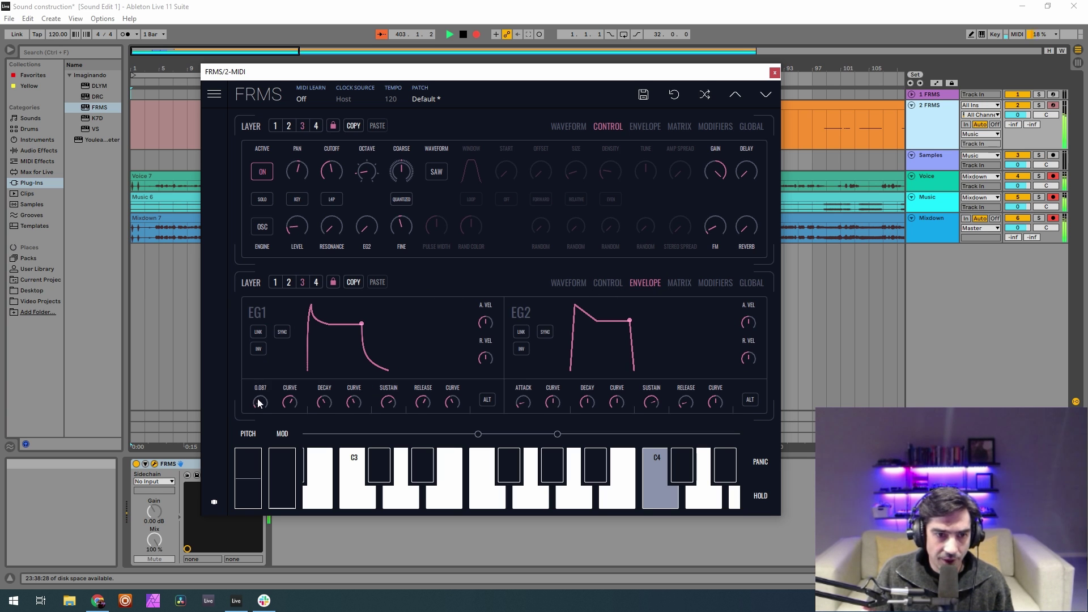
left_click_drag(265, 400, 264, 424)
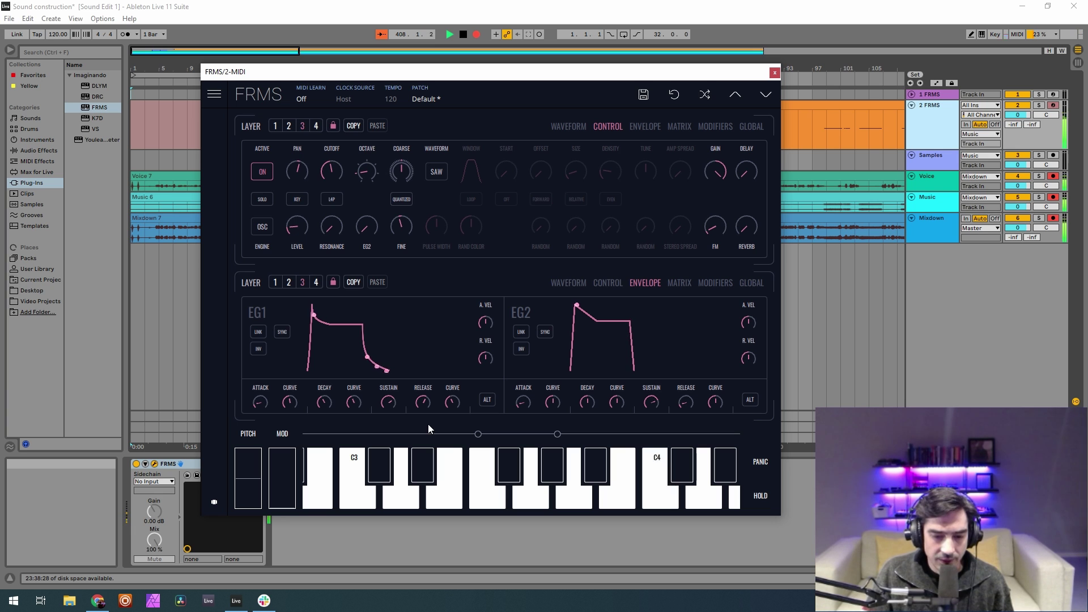
left_click_drag(385, 385, 392, 354)
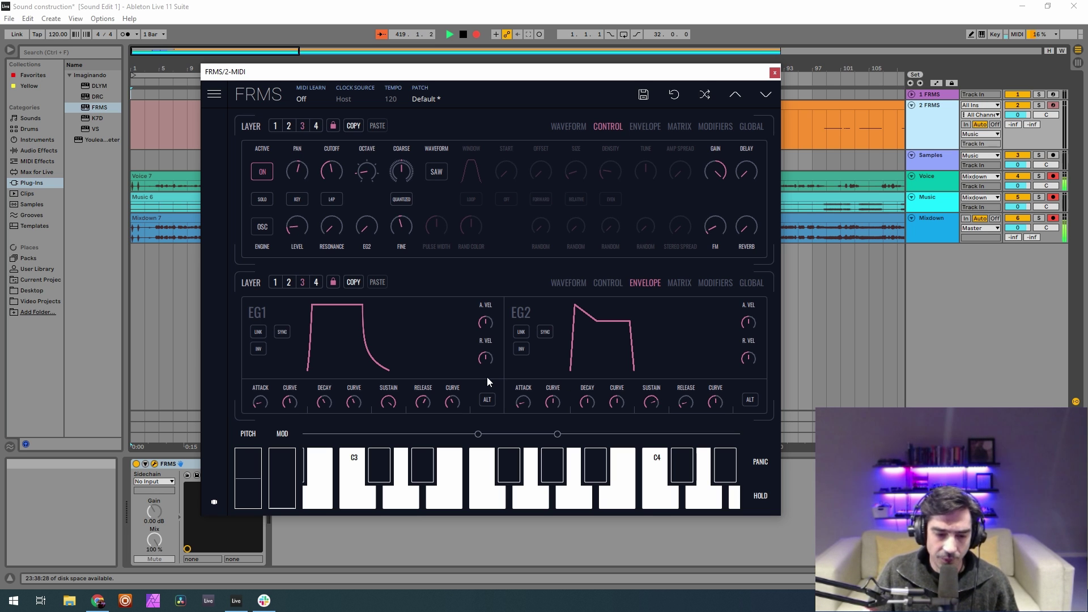
- Reduce layer 4's EG2 attack to its minimum
left_click(314, 287)
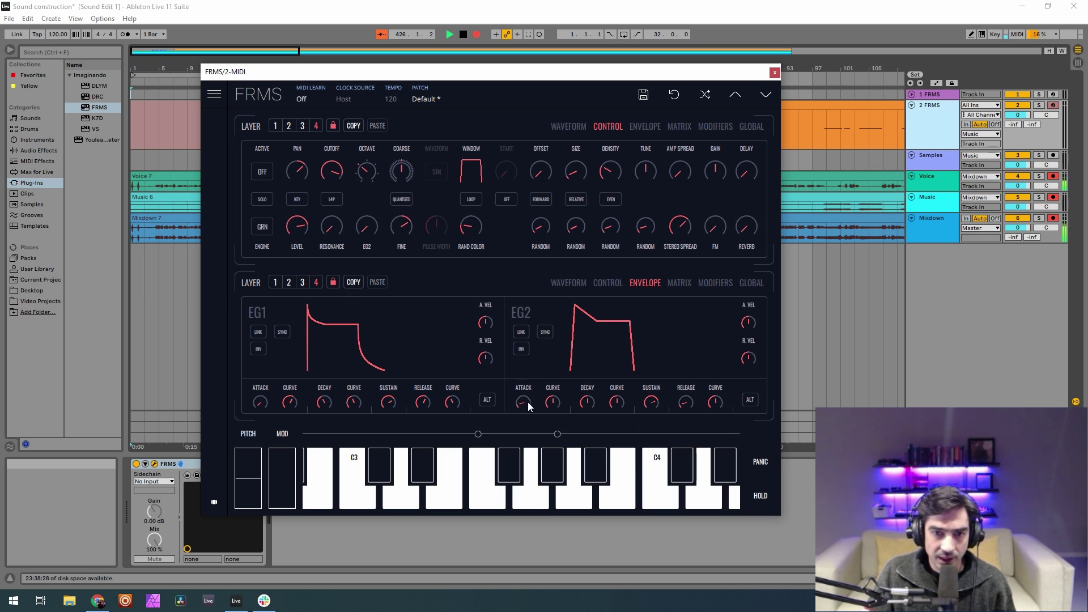
left_click_drag(528, 403, 550, 488)
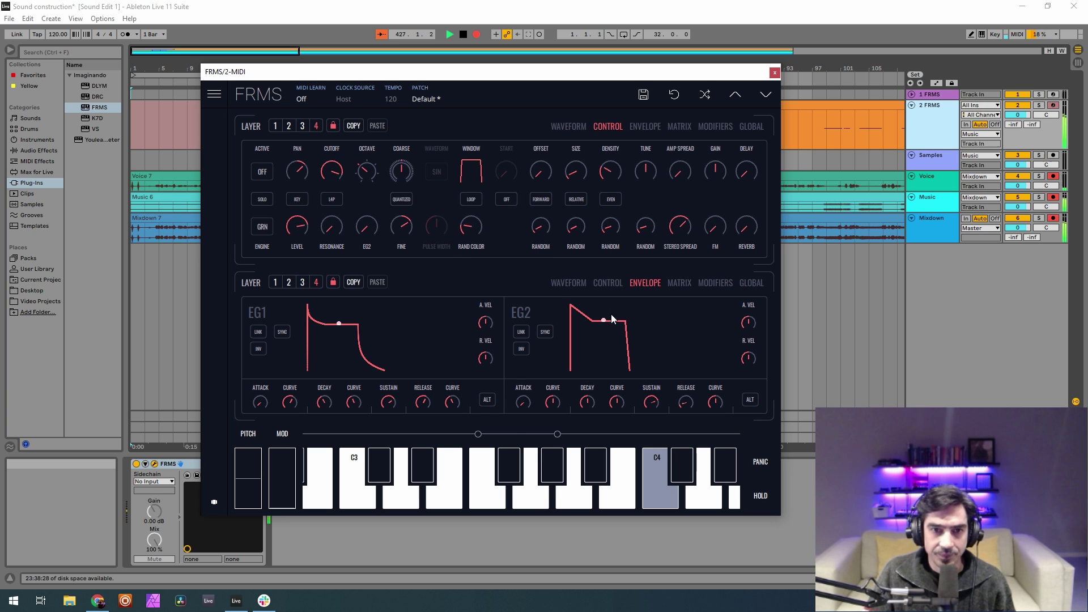
- Show the sample waveform above the layer controls and review the settings of layers 4, 1 and 2
left_click(561, 126)
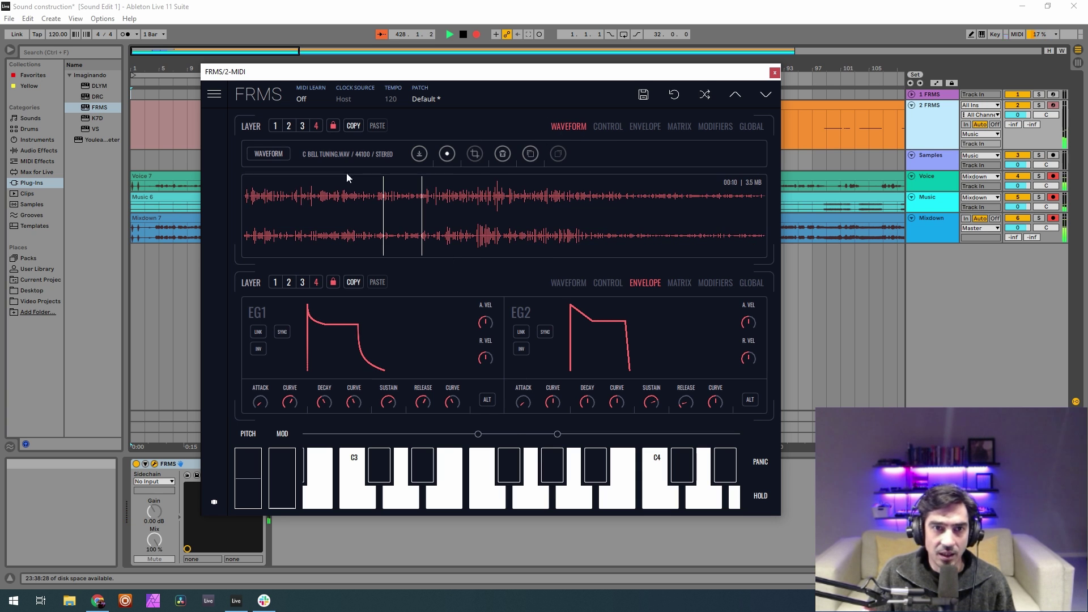
left_click(608, 283)
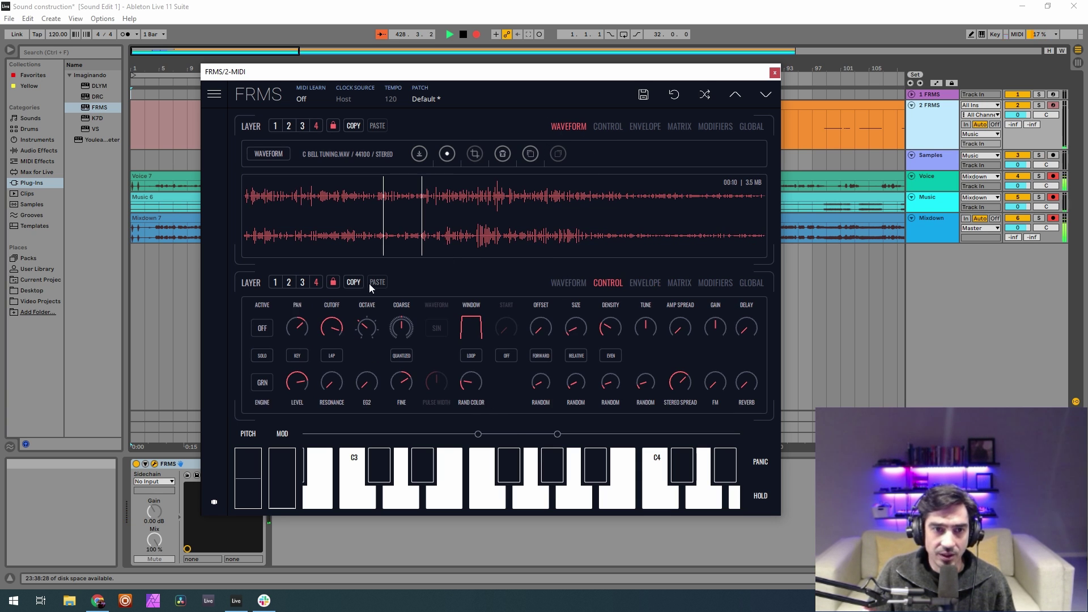
left_click(275, 282)
left_click(290, 282)
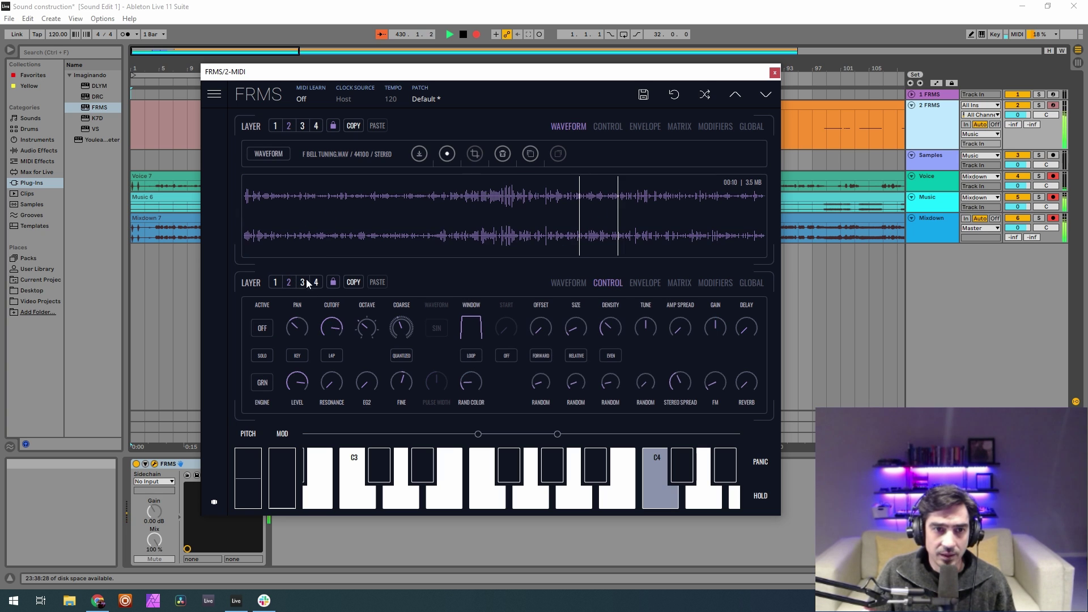